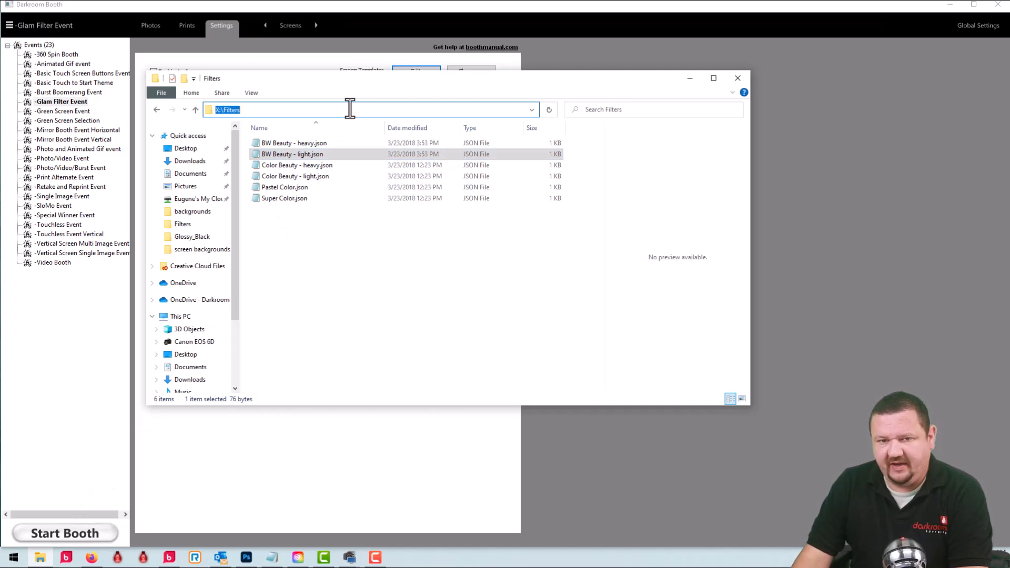
View the settings in BW Beauty - light.json from the Filters folder, close the file and return to Darkroom Booth
double_click(280, 156)
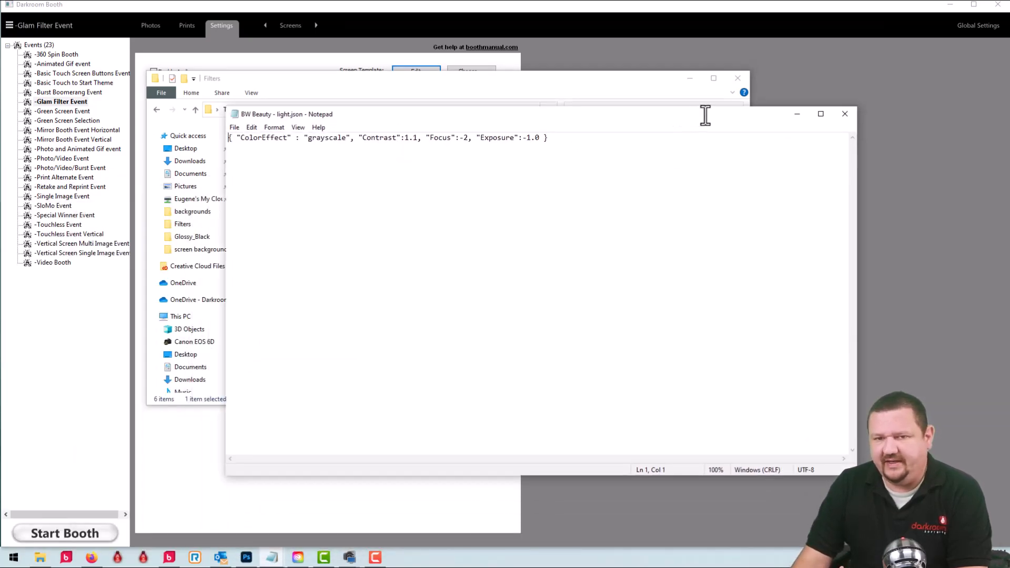
left_click(844, 113)
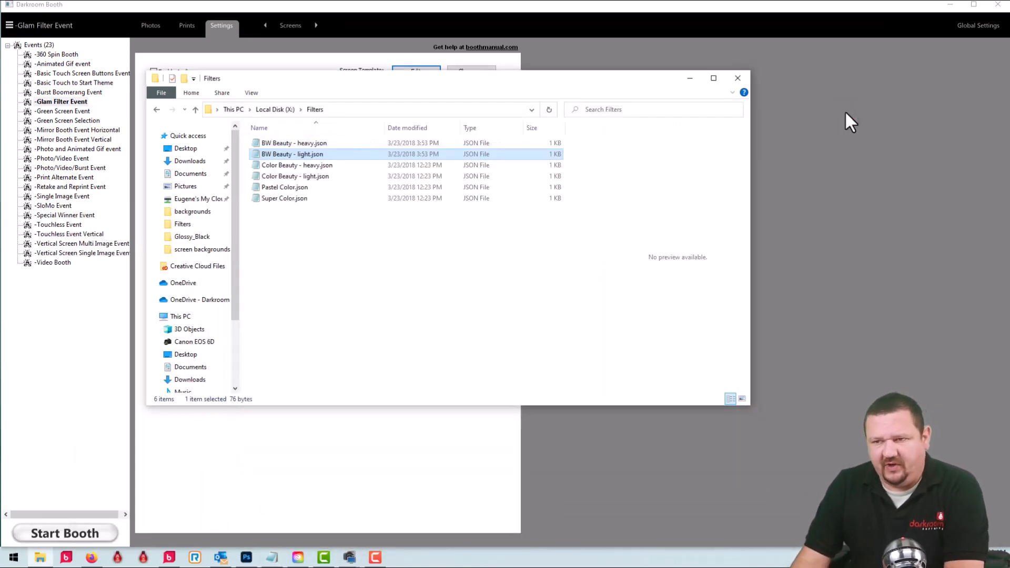
left_click(816, 129)
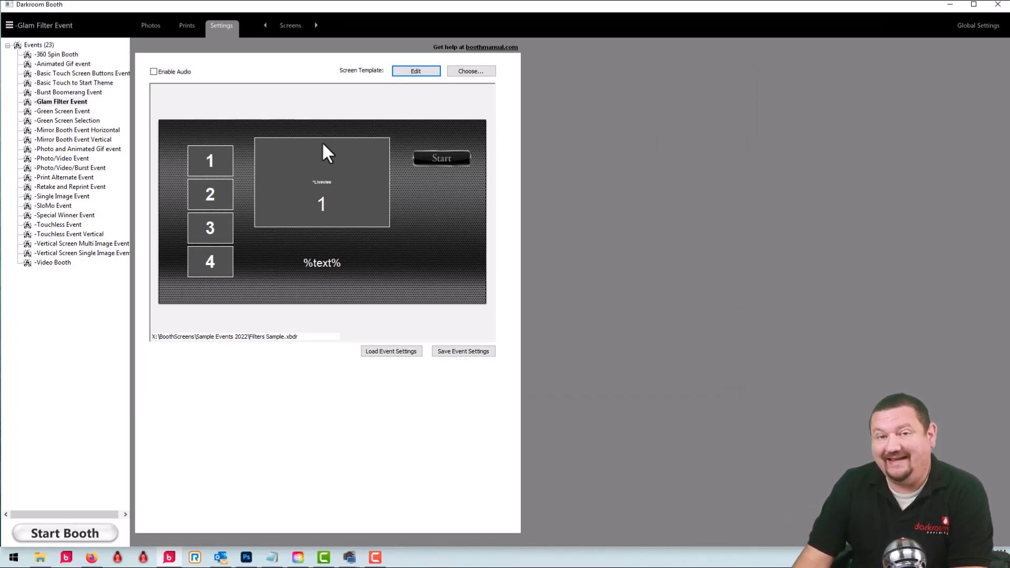
Open the event's screen template for editing and replace the Start button's graphic with Black_color.png from the Glossy_Black folder
left_click(420, 71)
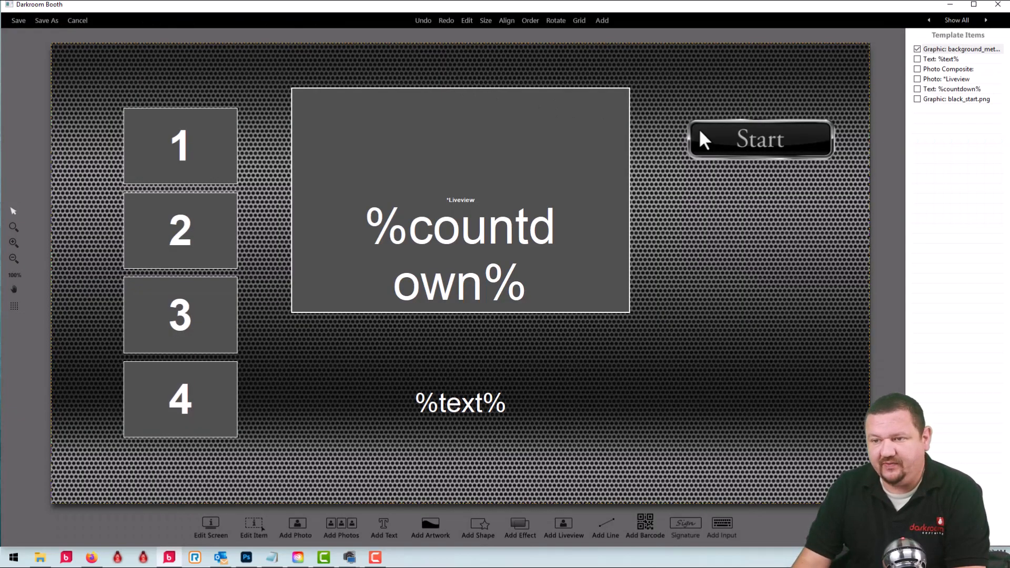
left_click(711, 136)
double_click(718, 131)
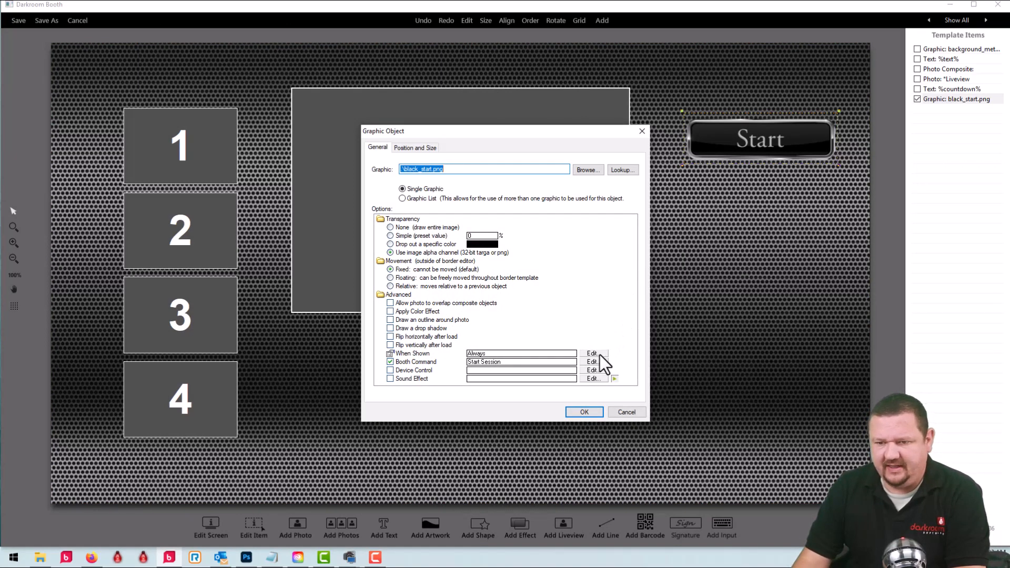
left_click(592, 169)
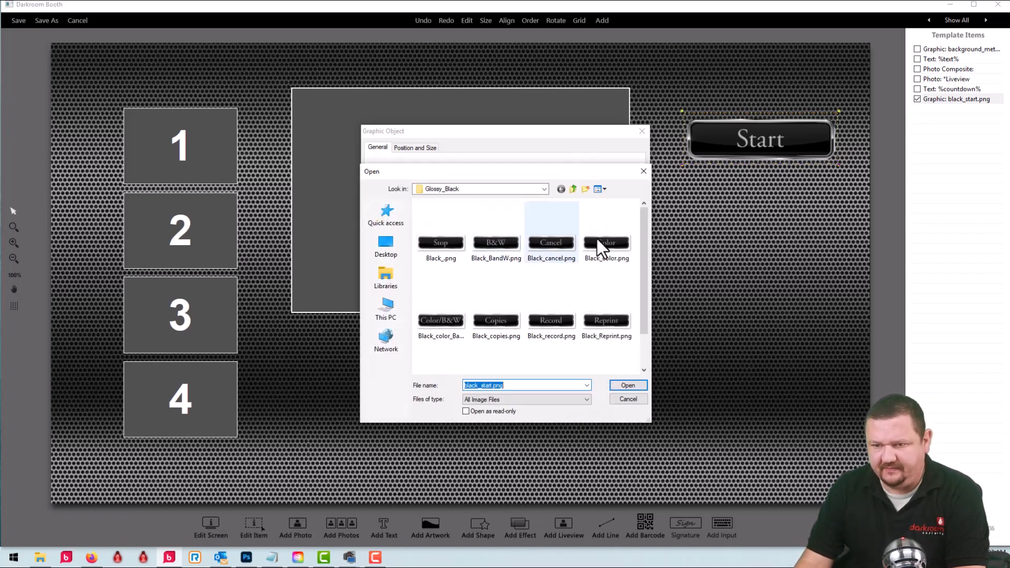
left_click(599, 241)
left_click(640, 383)
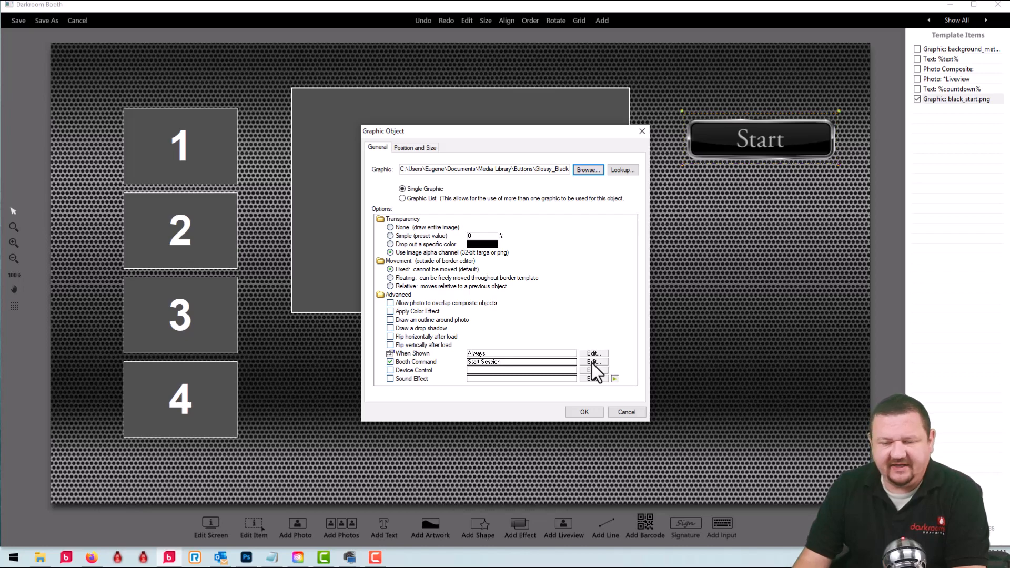
Set the button's booth command to Apply Filter with Color Beauty - heavy, starting the photo session after applying it
left_click(591, 362)
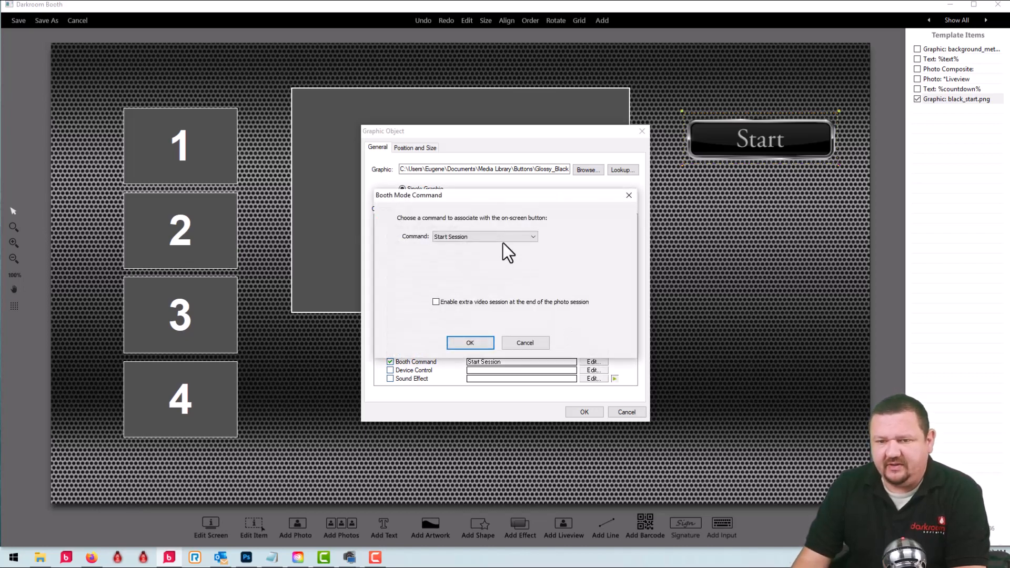
left_click(497, 235)
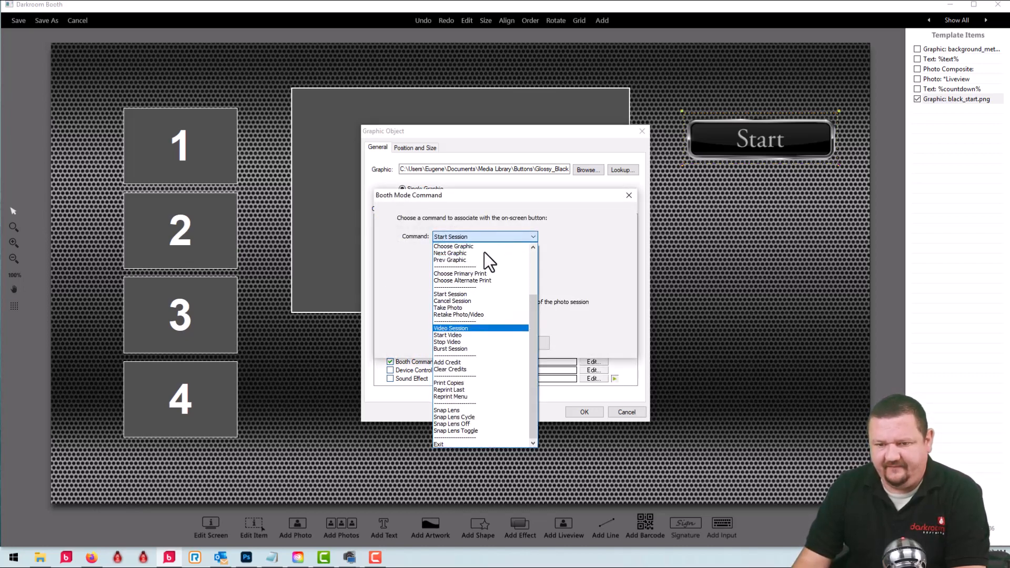
scroll(449, 293, "up", 3)
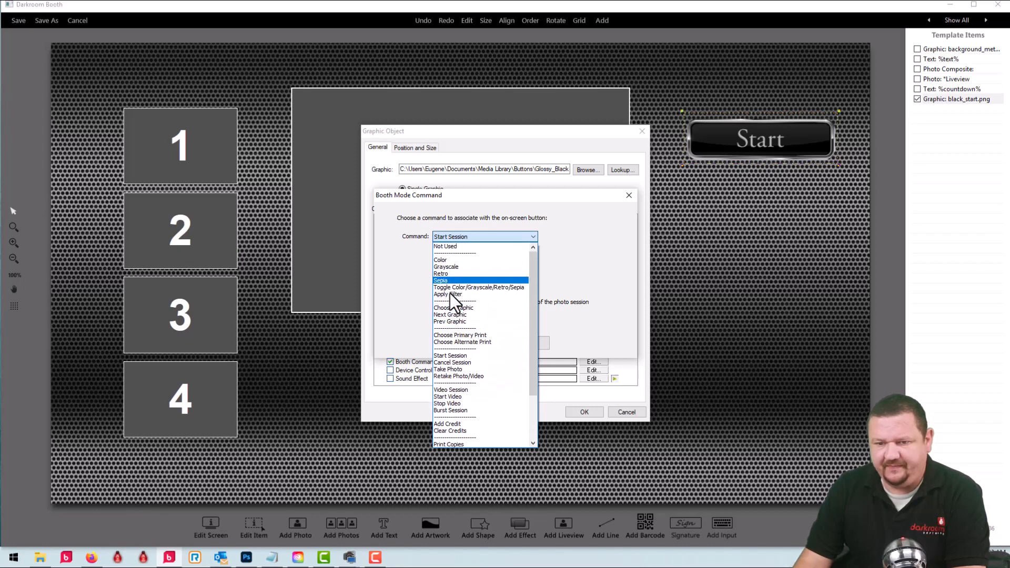
left_click(450, 292)
left_click(447, 256)
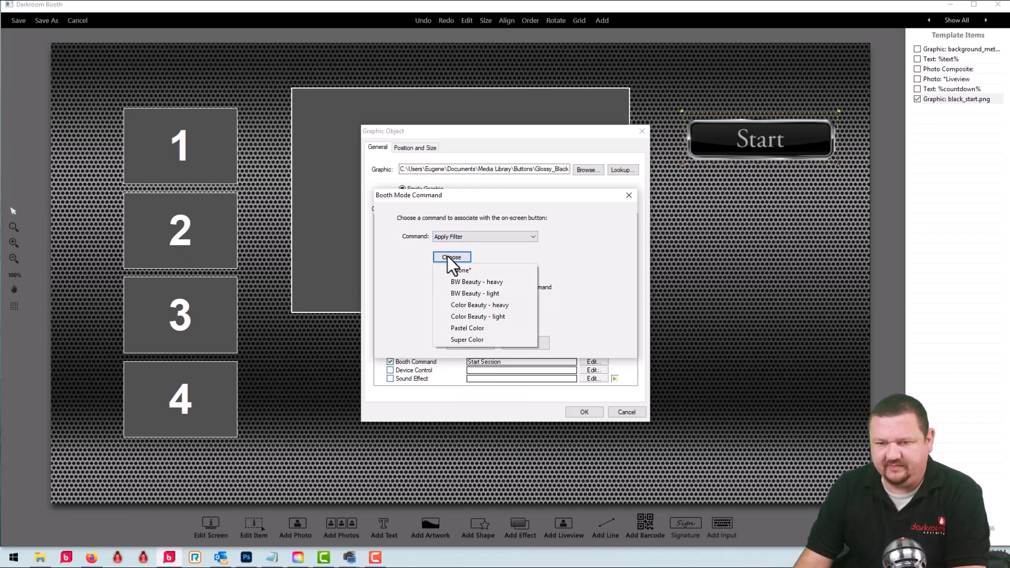
left_click(459, 307)
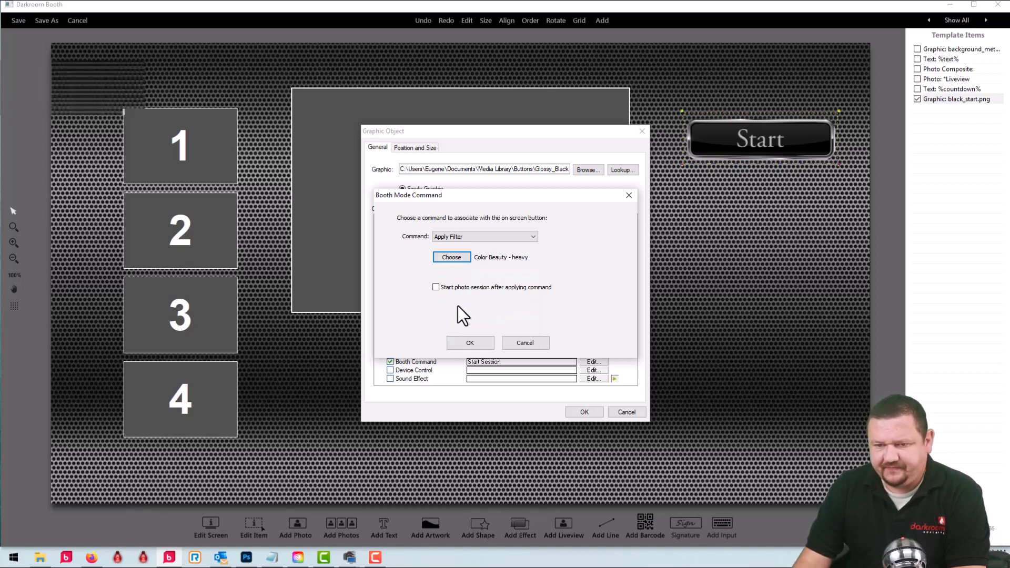
left_click(437, 286)
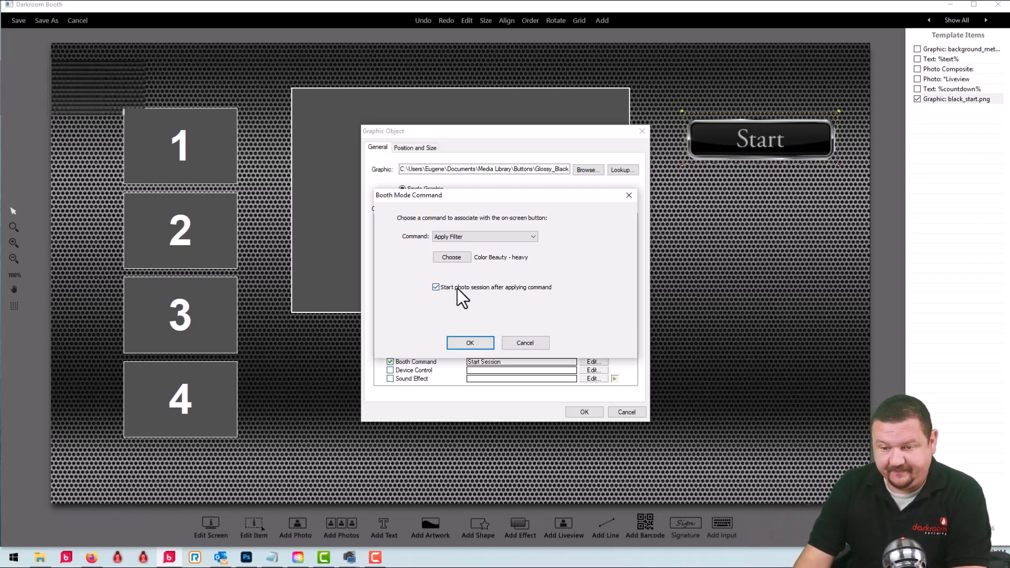
left_click(470, 342)
left_click(580, 410)
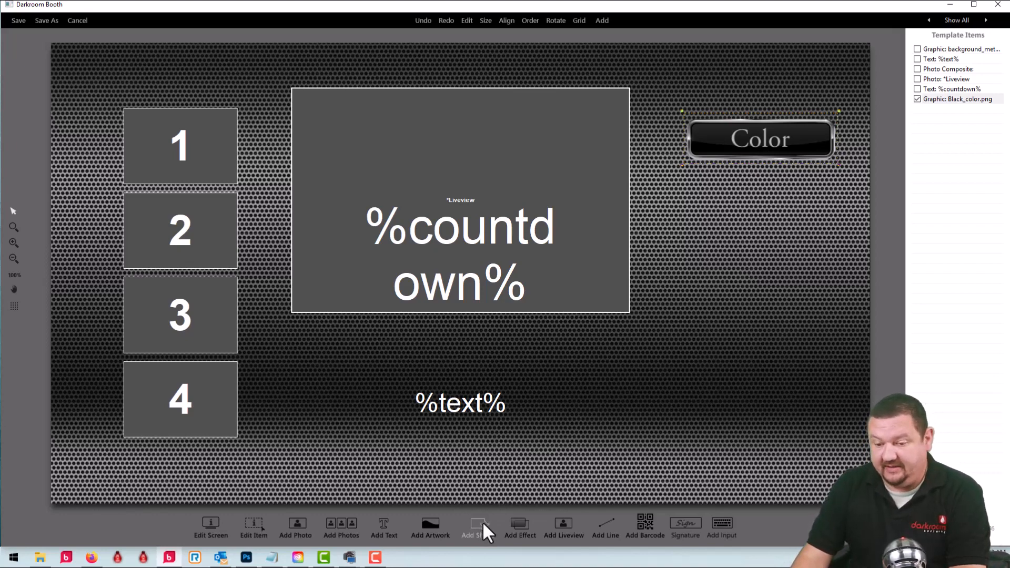
Add a new shape object to the screen template and make it a Rectangle
left_click(482, 522)
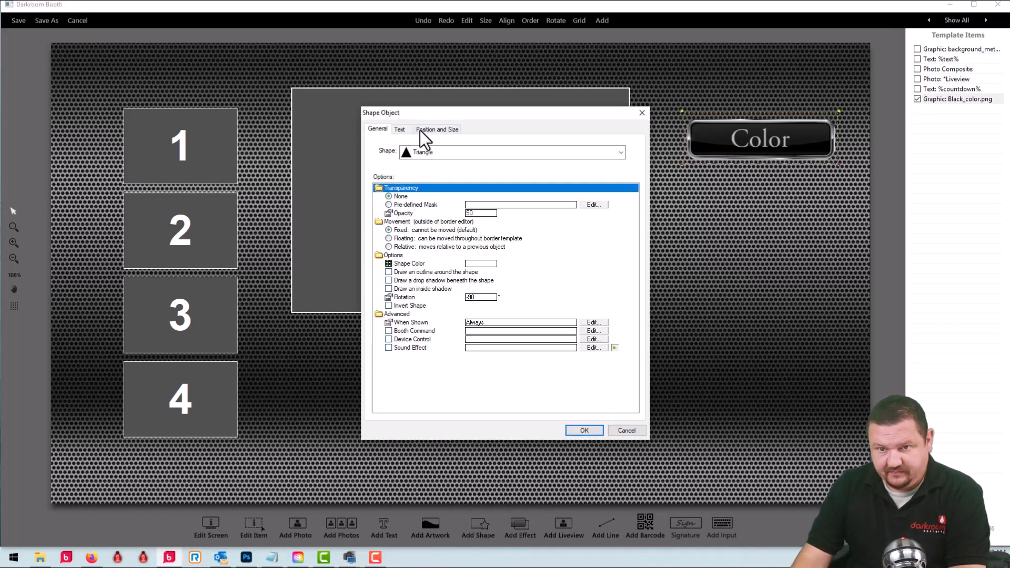
left_click(437, 156)
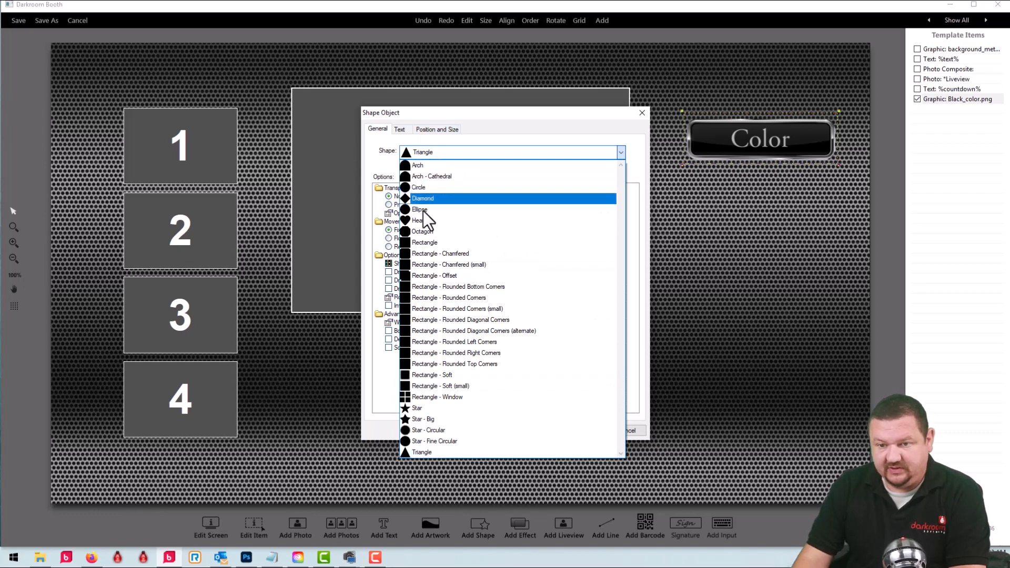
left_click(416, 242)
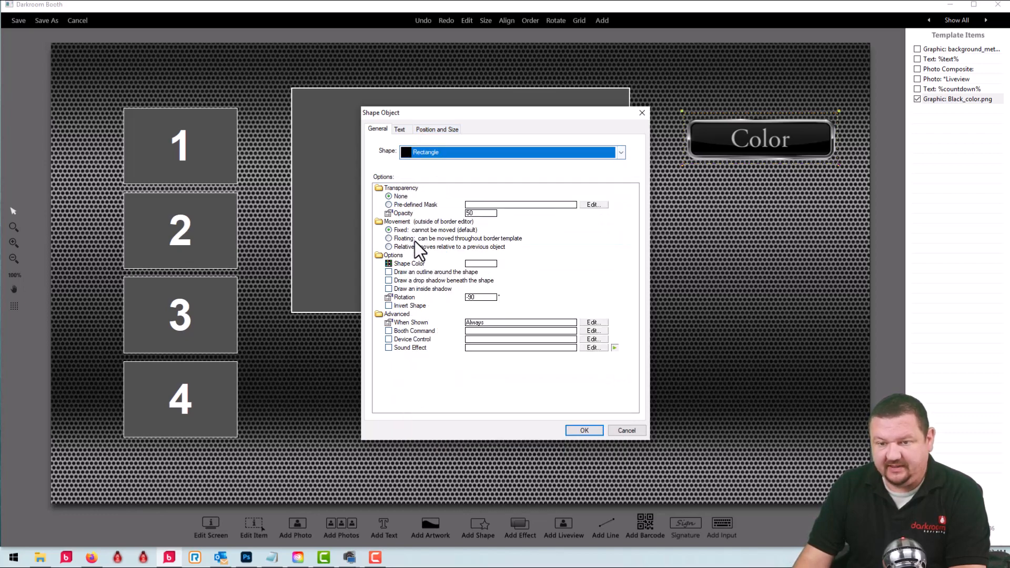
Give the rectangle the Apply Filter booth command with BW Beauty - heavy, starting the photo session after applying it
left_click(424, 333)
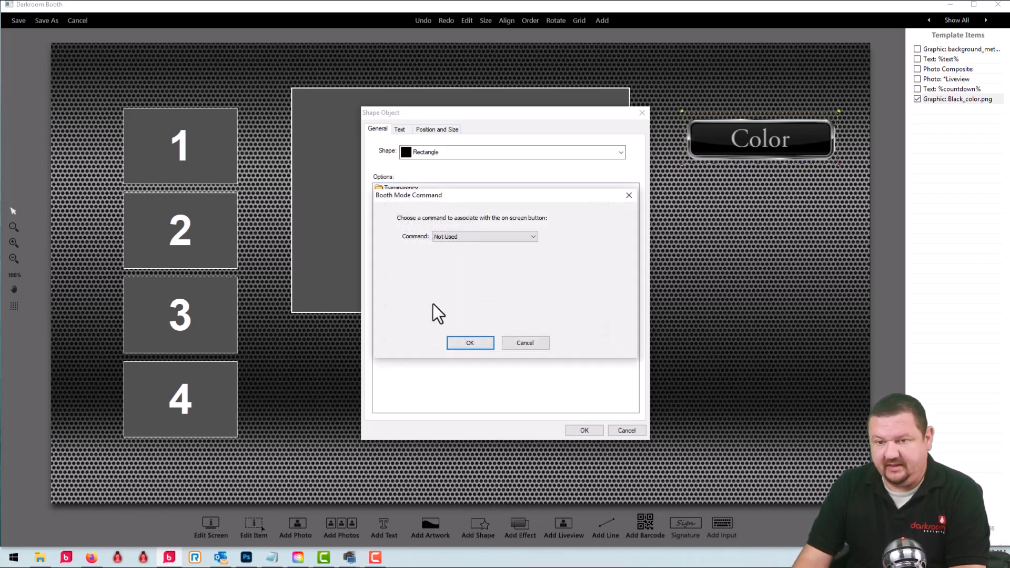
left_click(454, 237)
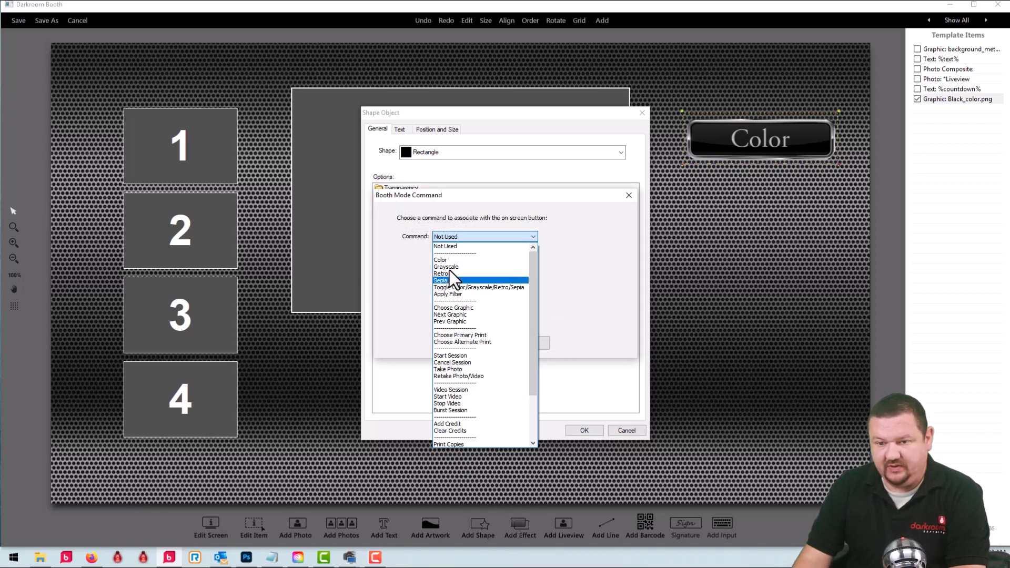
left_click(452, 294)
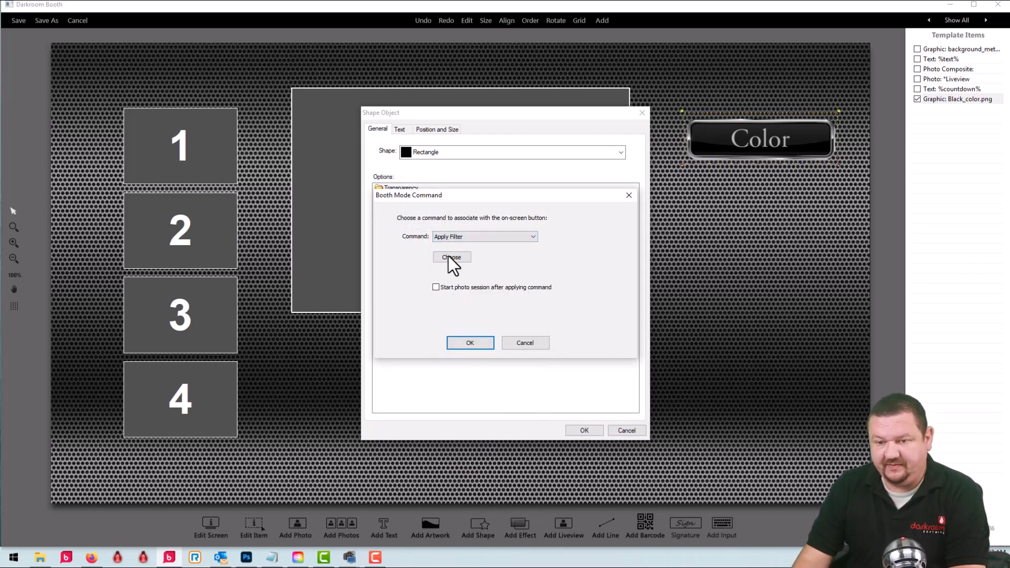
left_click(449, 256)
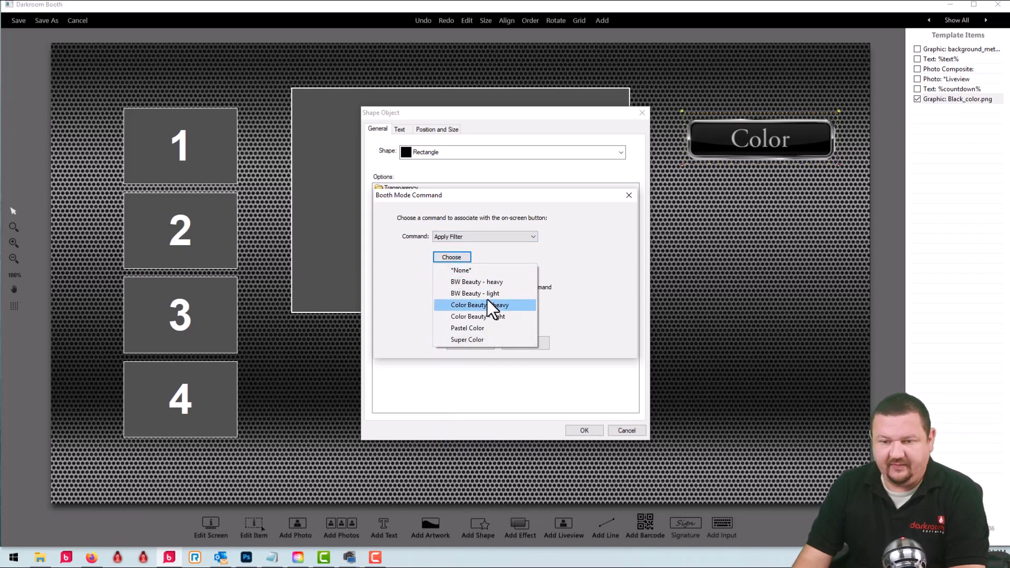
key("Up")
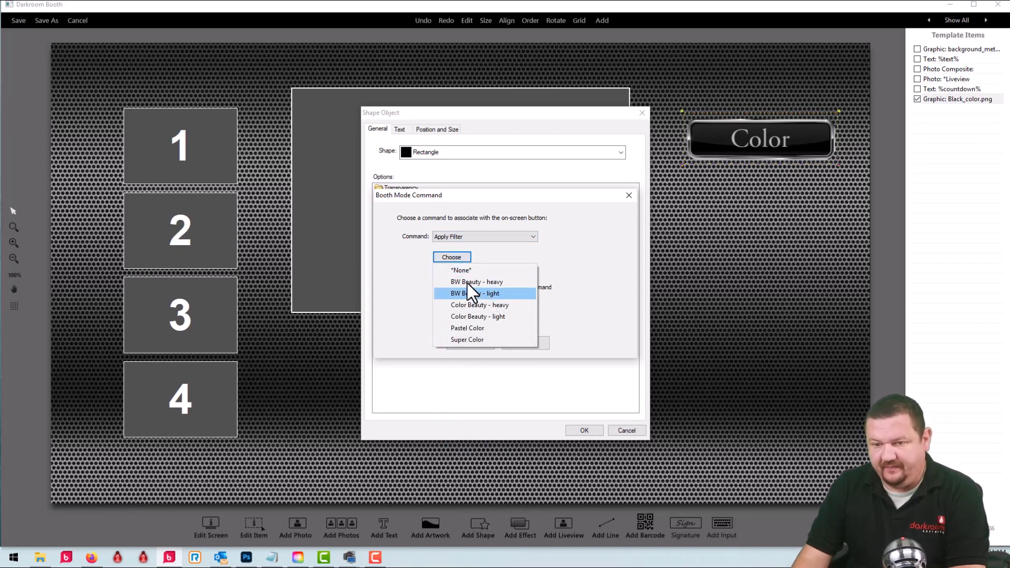
left_click(467, 283)
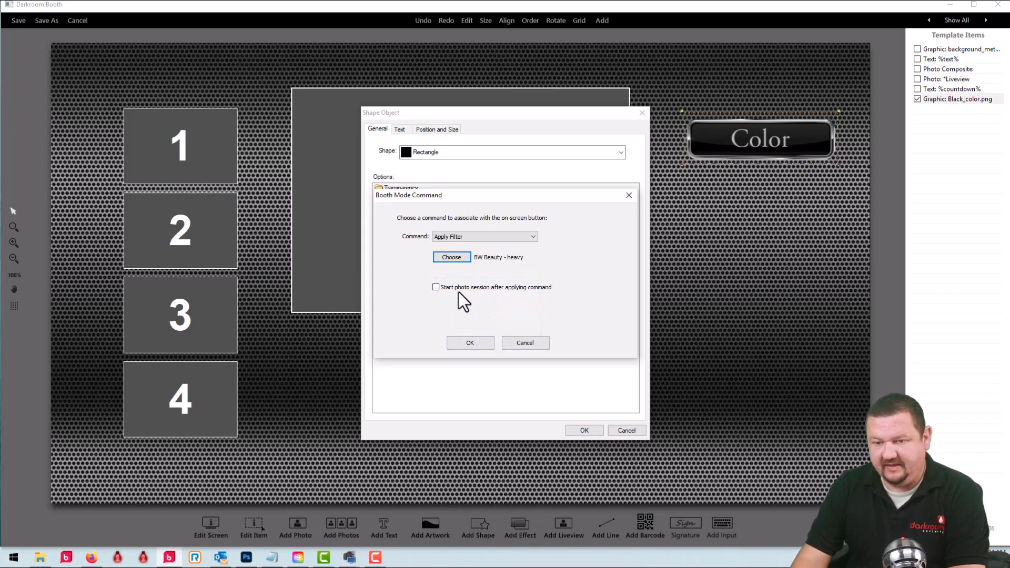
left_click(459, 286)
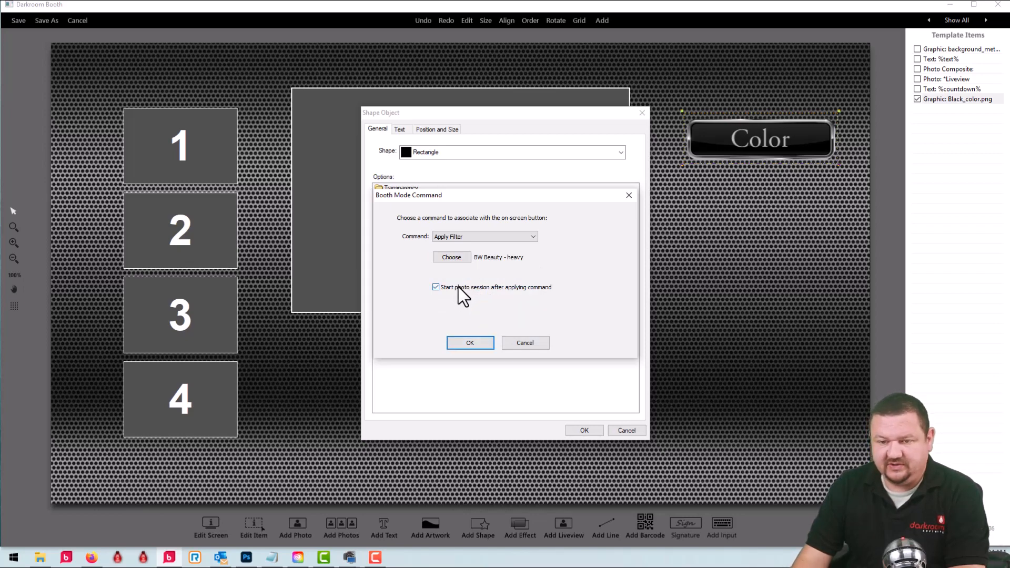
left_click(481, 346)
left_click(584, 429)
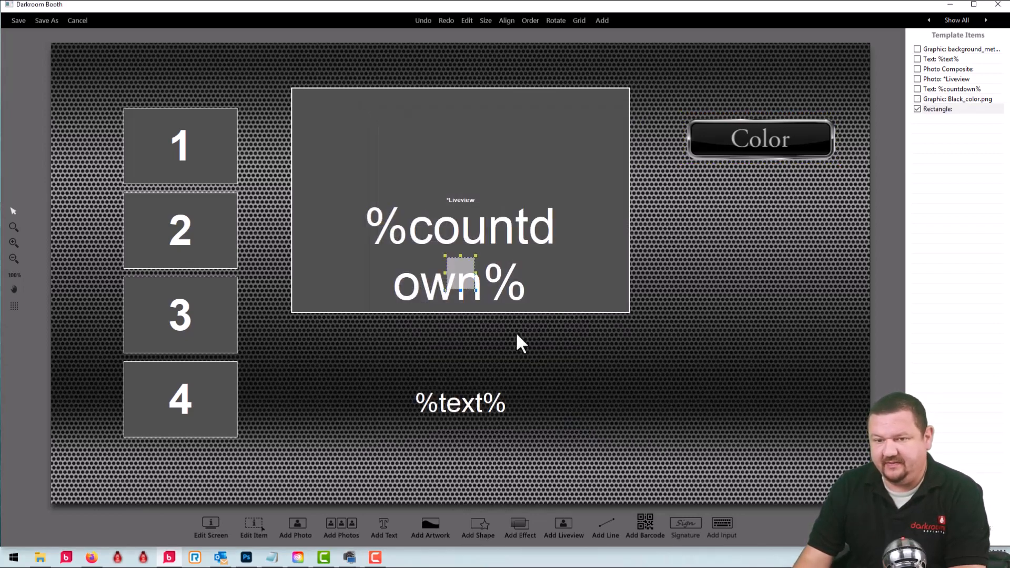
Lengthen the rectangle and move it below the Color button, and set its rotation to 0 and opacity to 100
left_click_drag(475, 276, 709, 268)
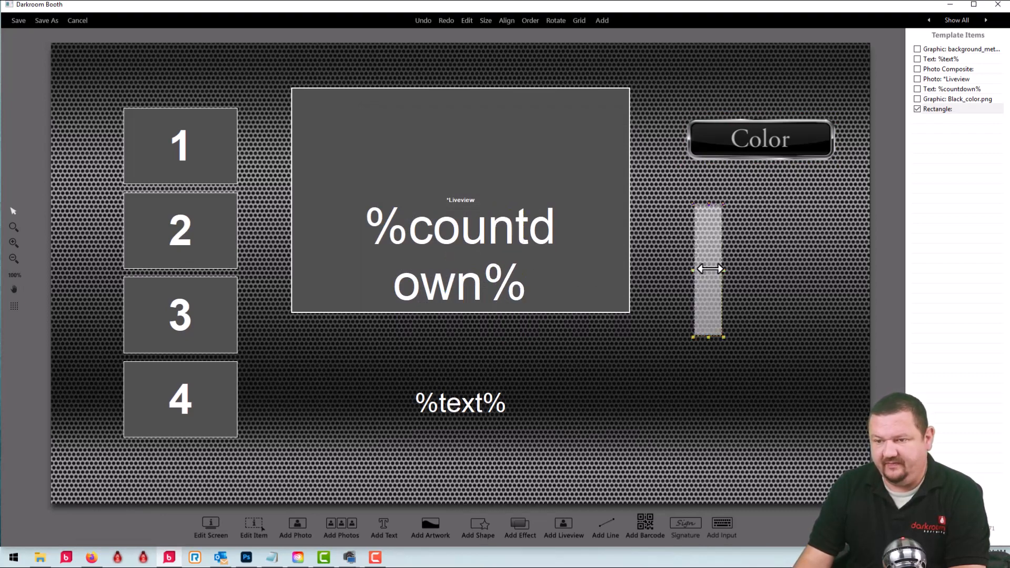
double_click(710, 270)
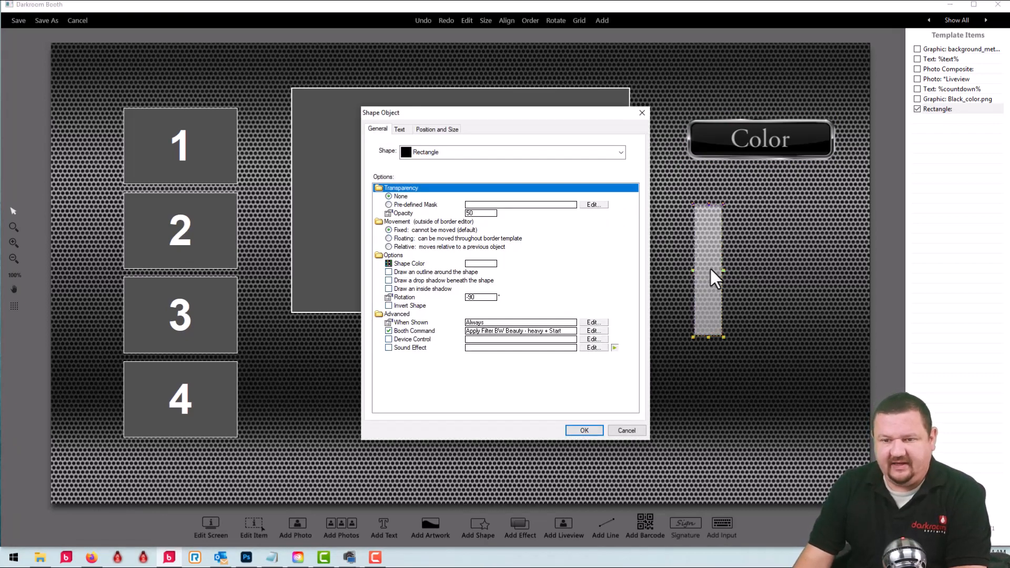
left_click(490, 297)
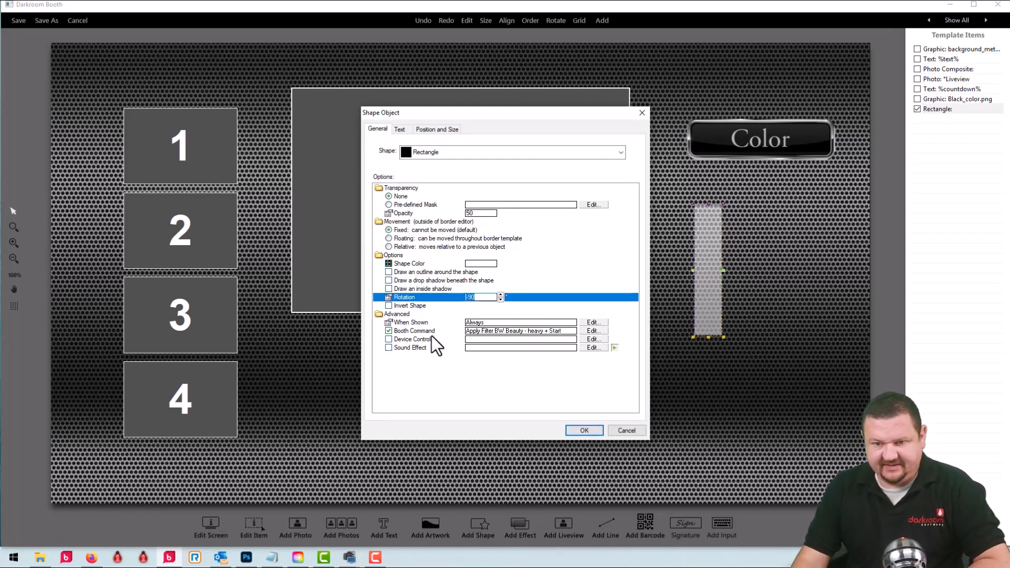
type("0")
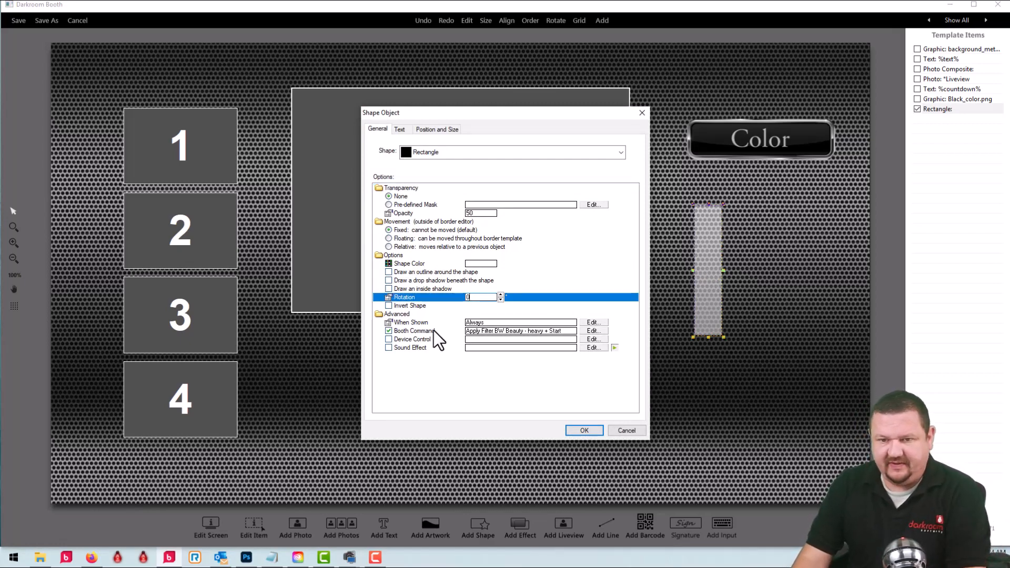
left_click(477, 213)
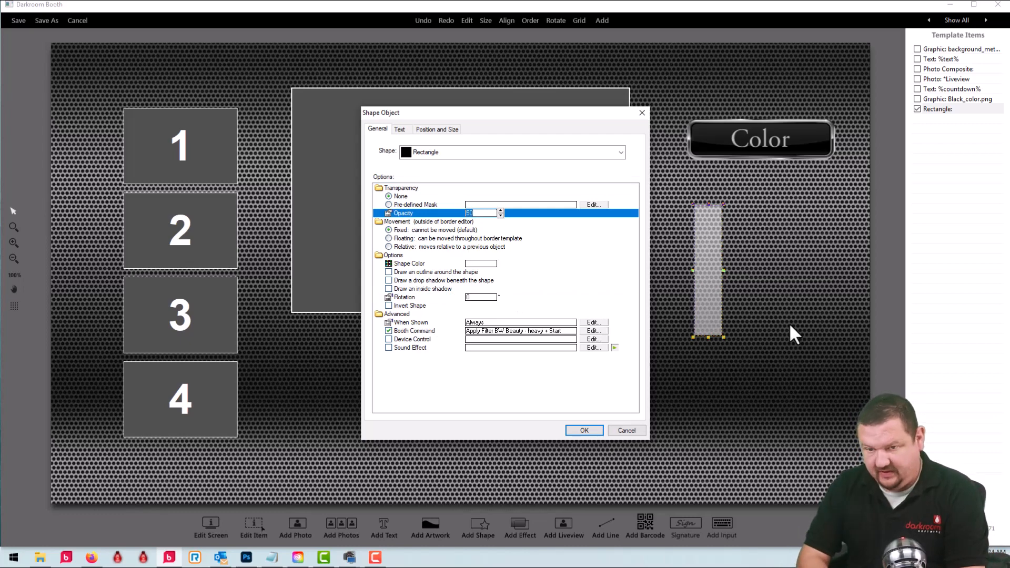
type("100")
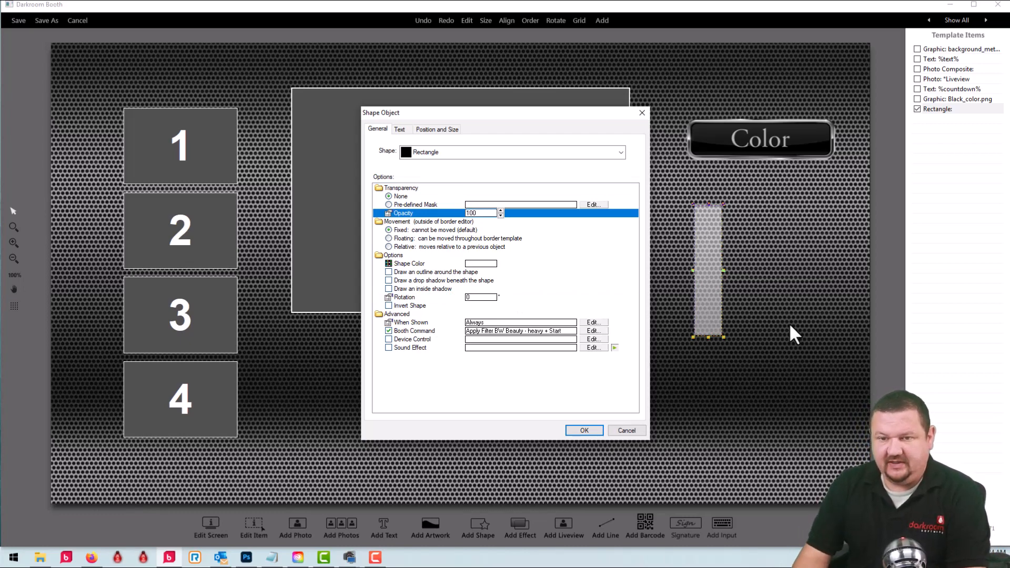
Add the text "B&W" to the rectangle and position it directly beneath the Color button
left_click(402, 134)
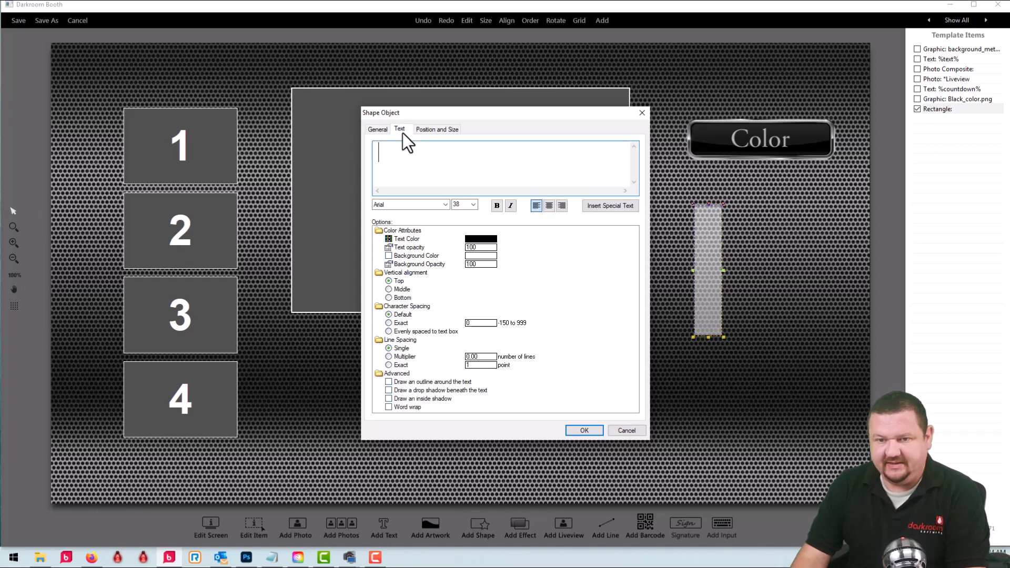
type("B")
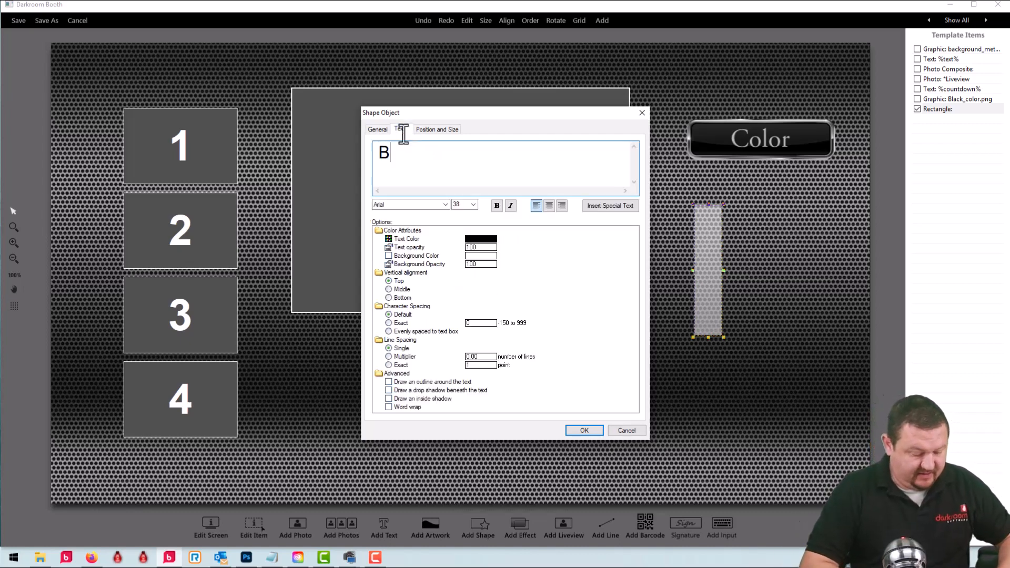
type("&W")
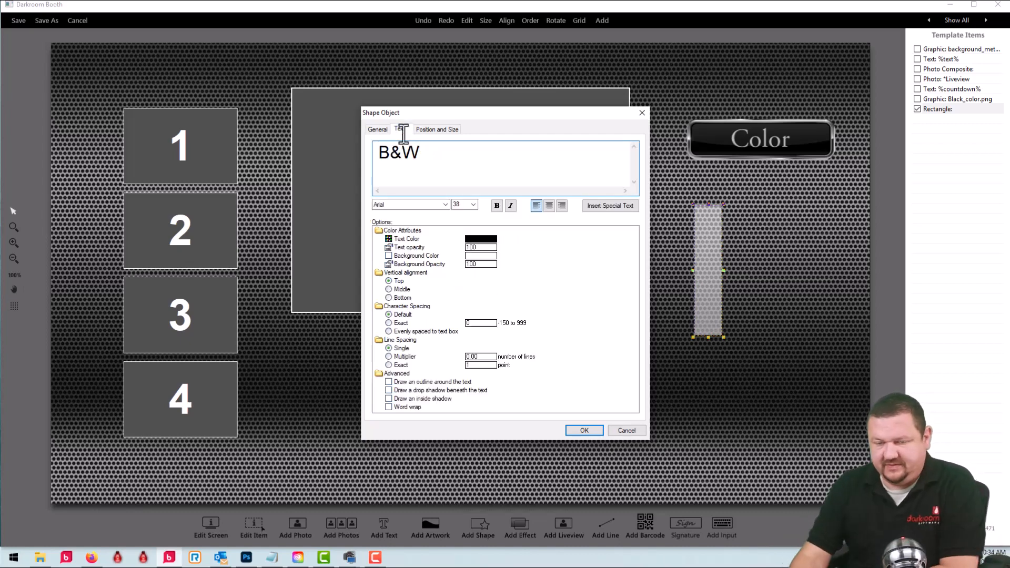
left_click(583, 429)
left_click_drag(677, 270, 735, 210)
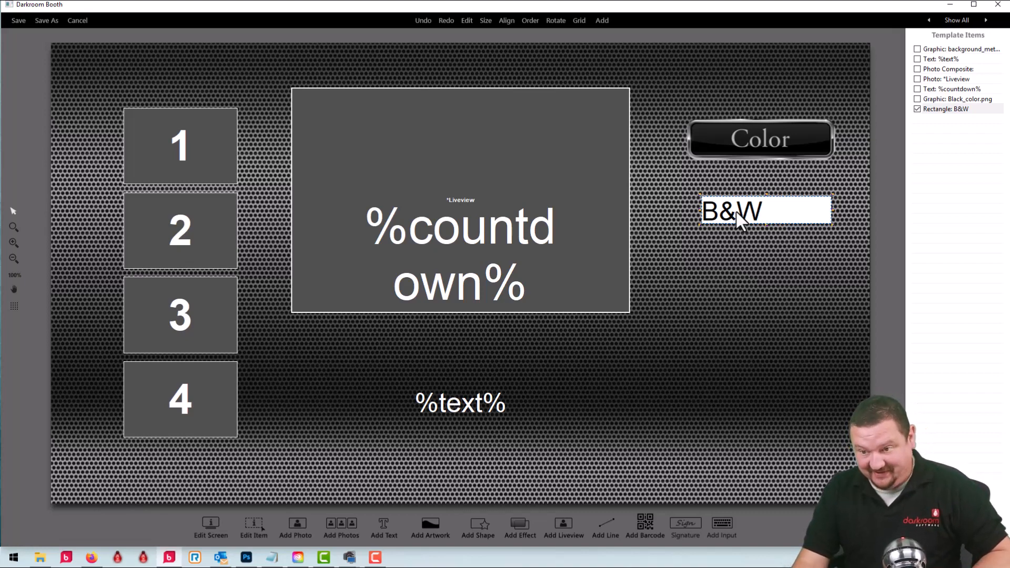
Replace the B&W rectangle with a copy of the Color button placed directly beneath the original
key("Delete")
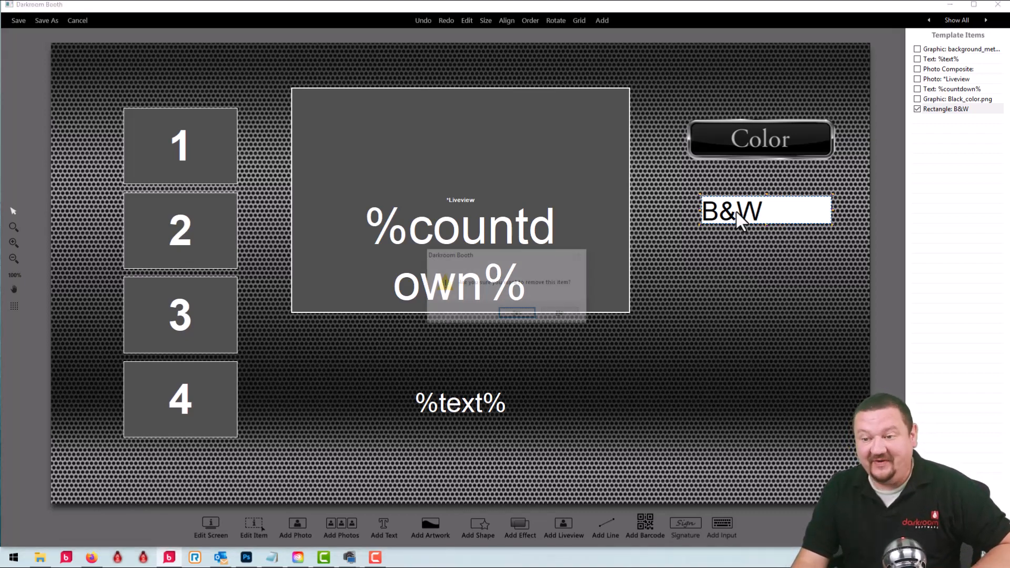
left_click(523, 315)
left_click(726, 157)
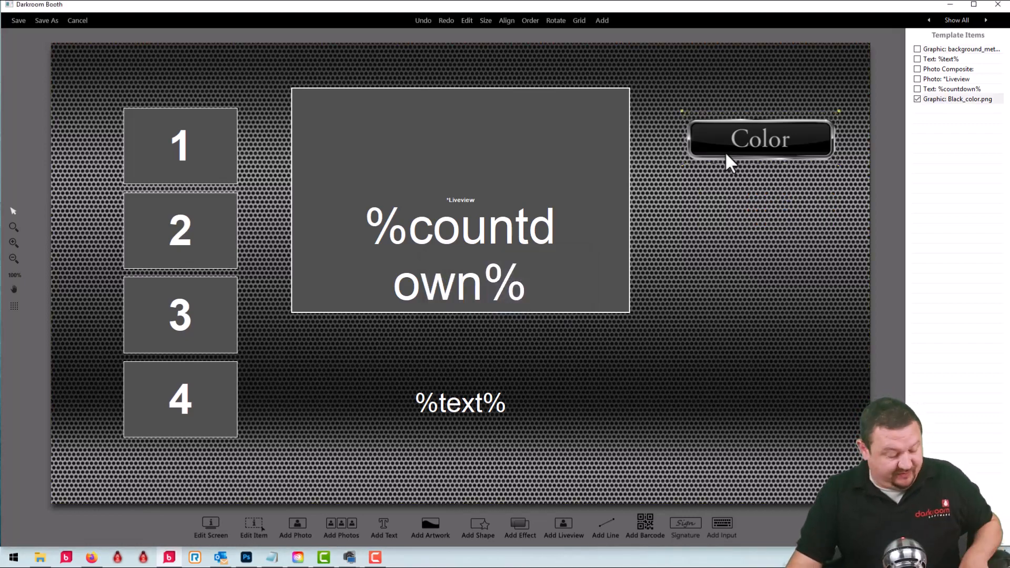
key("ctrl+c")
key("ctrl+v")
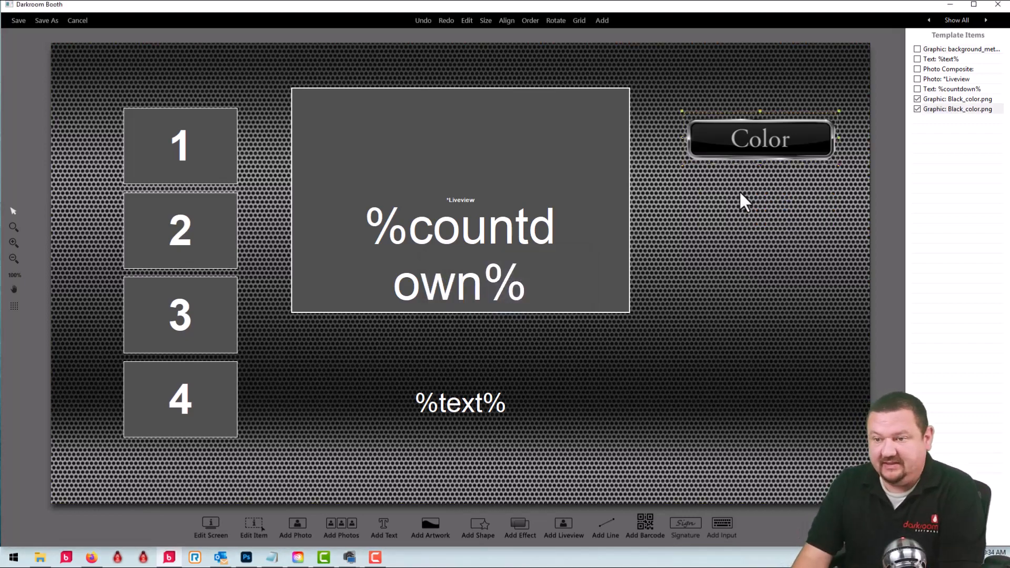
left_click_drag(745, 138, 754, 194)
Change the copied button's graphic to Black_BandW.png from the Glossy_Black folder
double_click(754, 195)
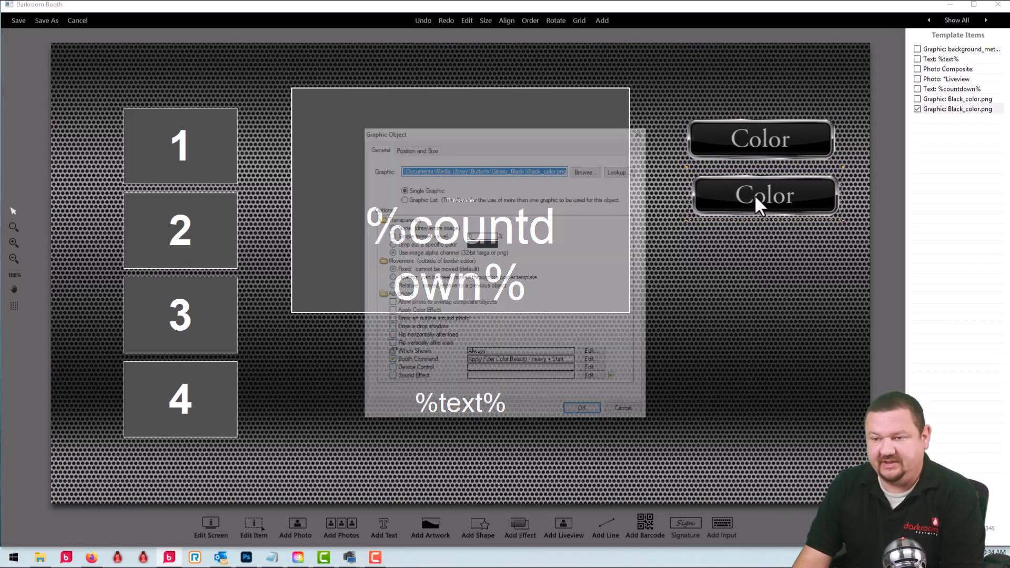
left_click(589, 169)
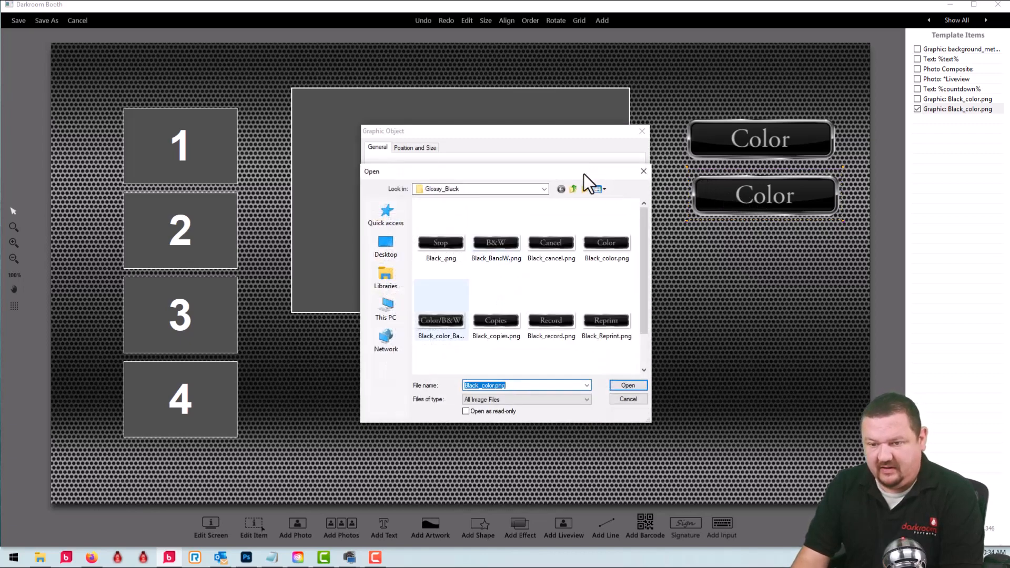
left_click(496, 244)
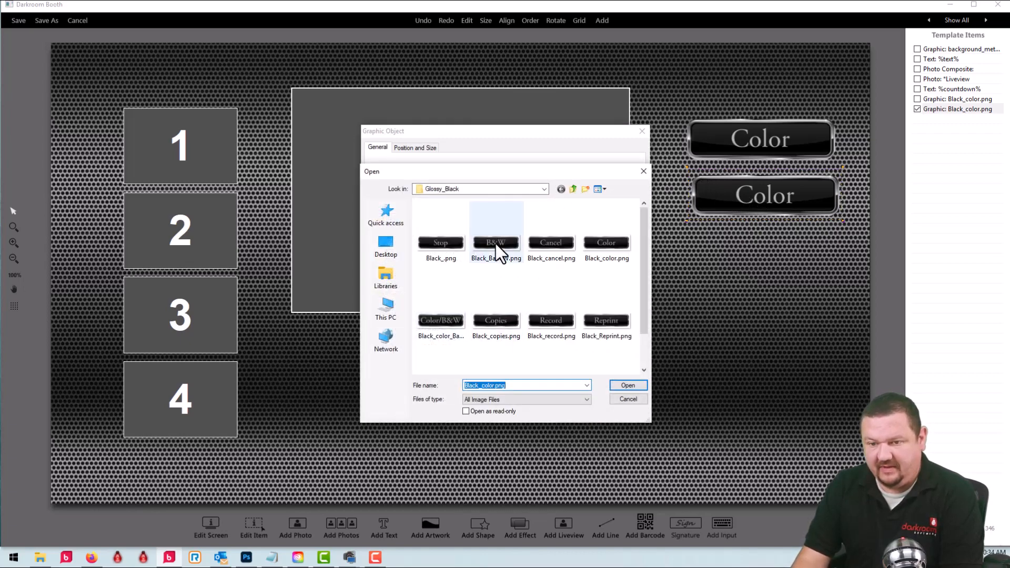
left_click(627, 385)
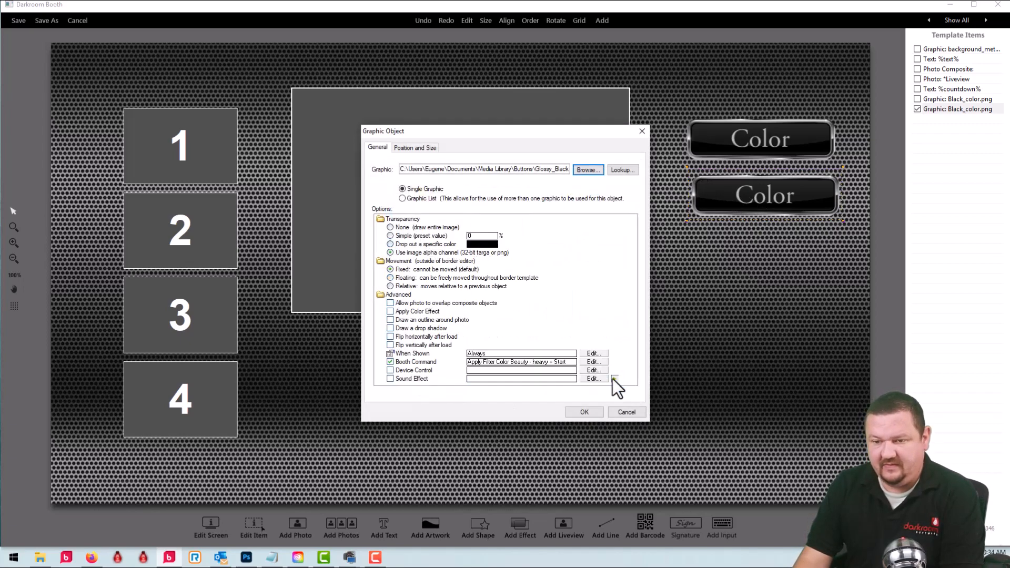
Set the copied button's Apply Filter booth command to BW Beauty - heavy and save the screen template
double_click(542, 363)
left_click(462, 235)
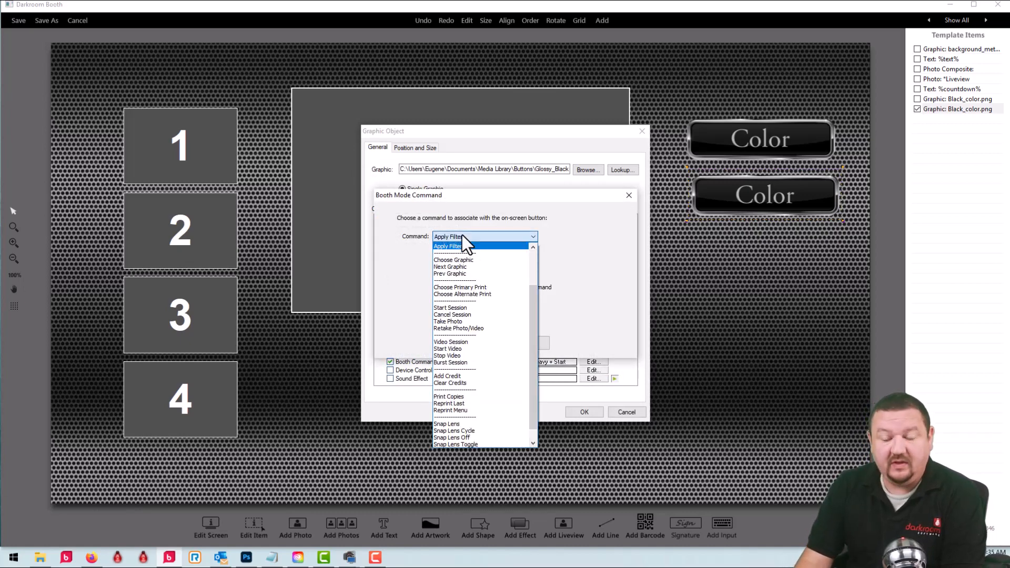
left_click(460, 245)
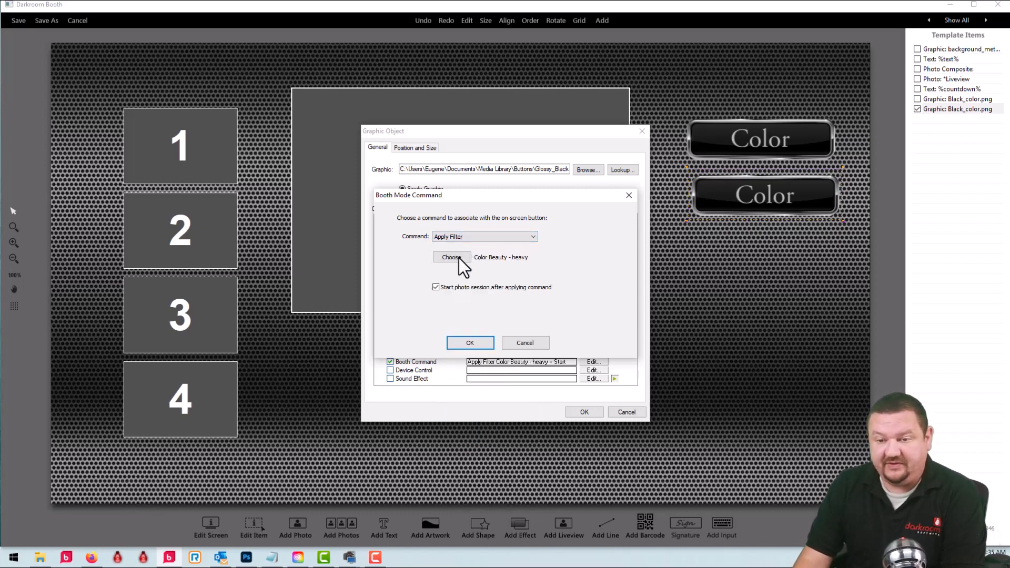
left_click(459, 257)
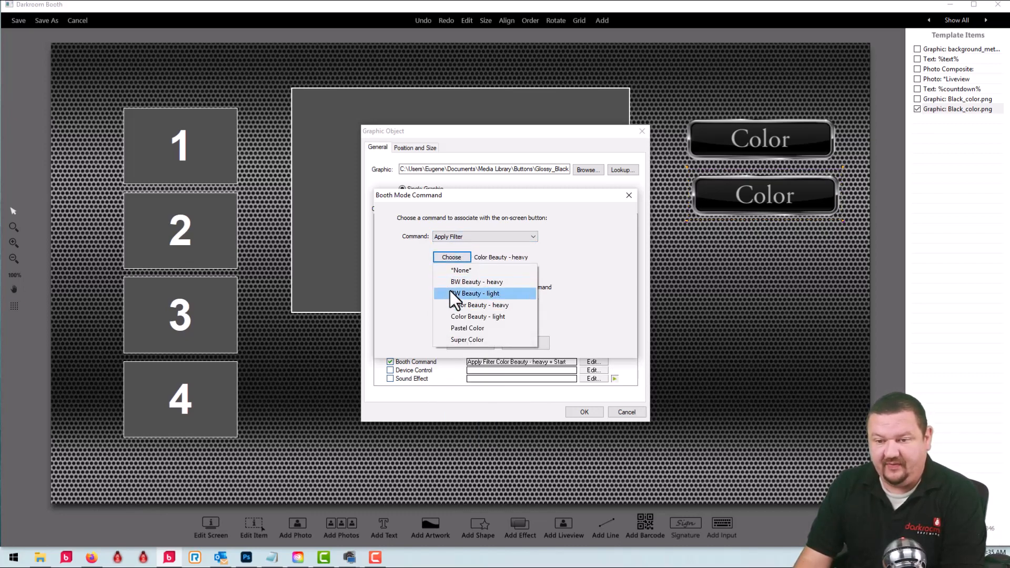
left_click(466, 282)
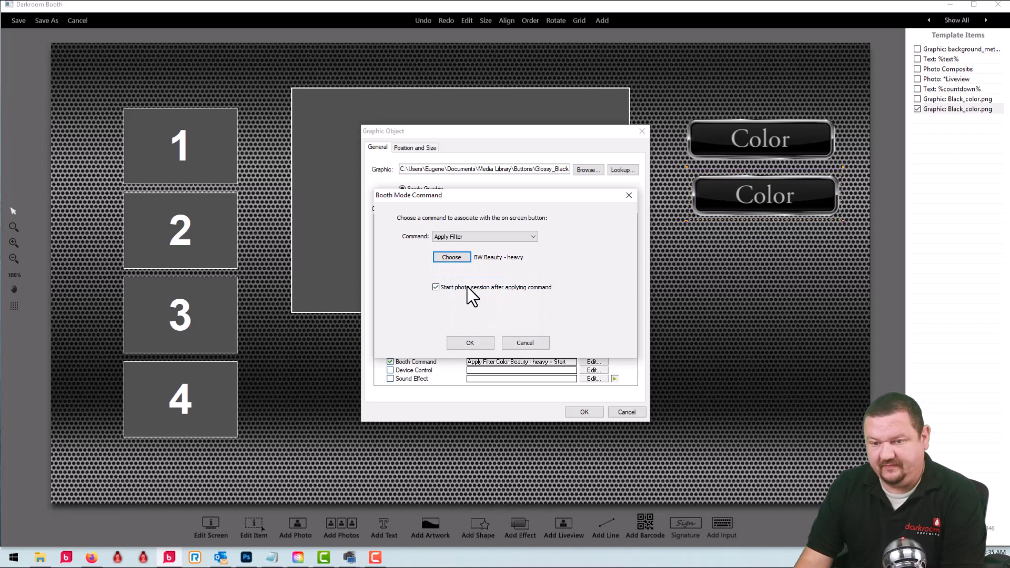
left_click(479, 343)
left_click(579, 414)
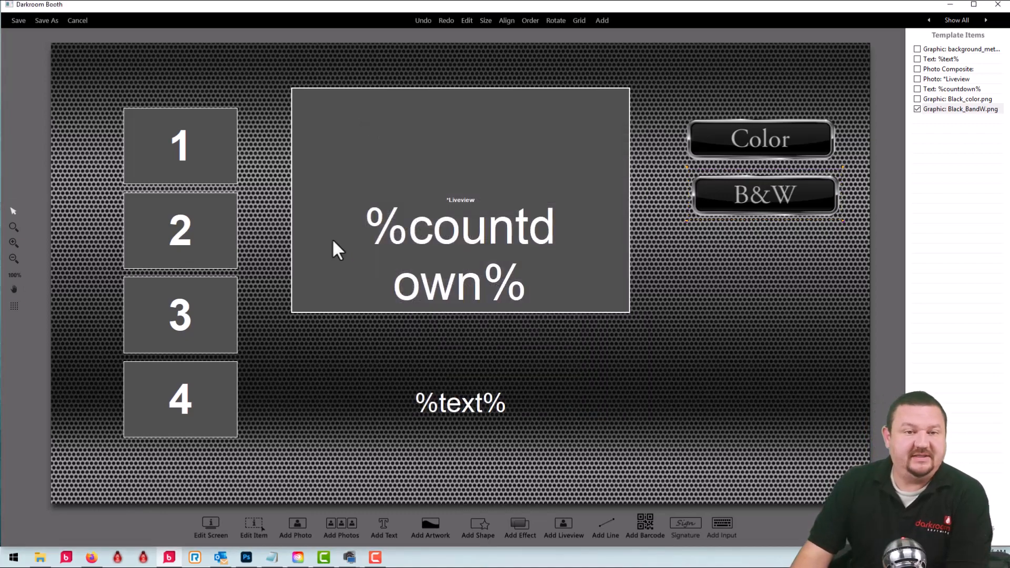
left_click(16, 20)
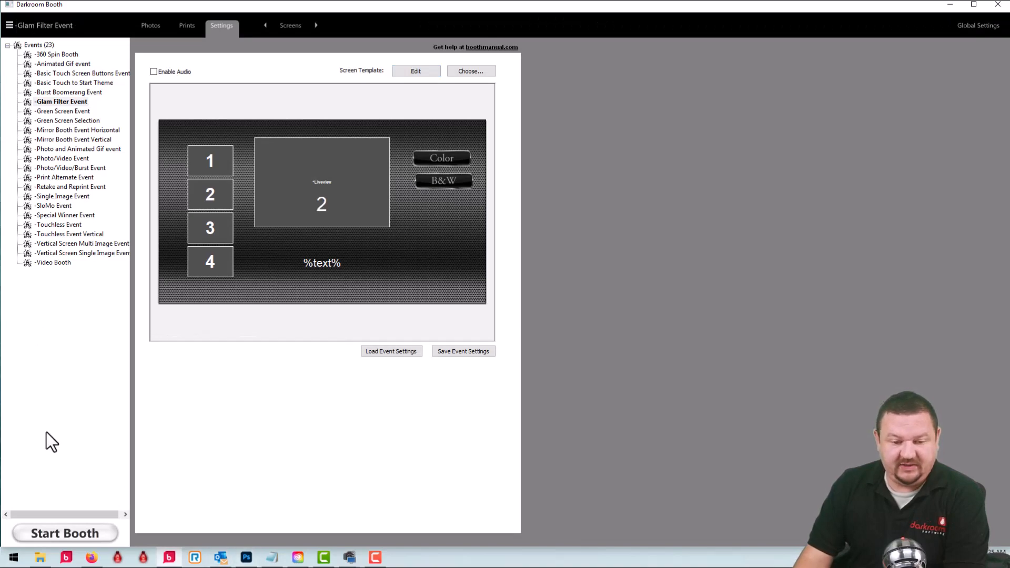
Start the booth, test the B&W button with a photo session, and return to the event settings
left_click(54, 534)
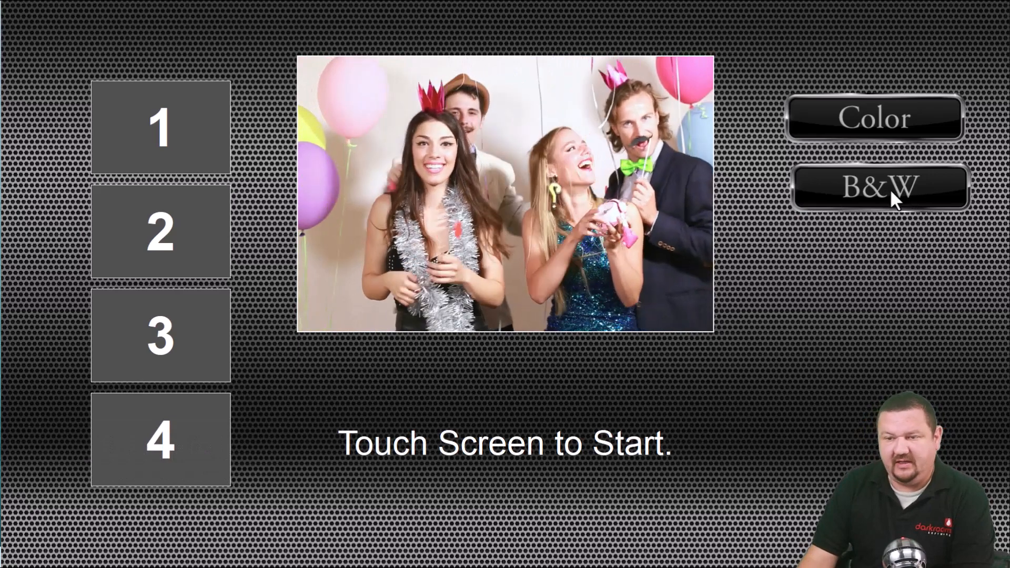
left_click(889, 188)
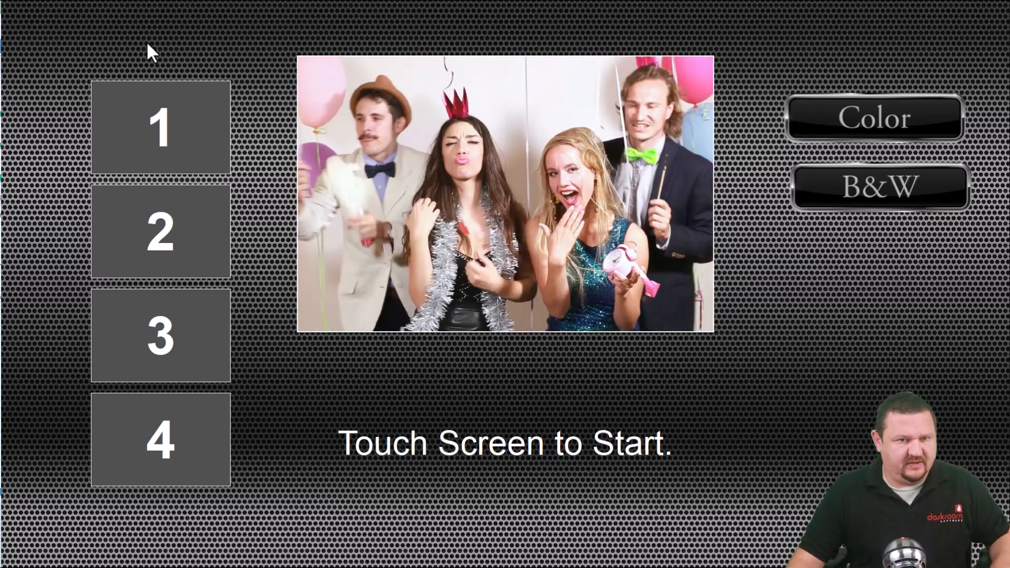
left_click(148, 45)
key("Escape")
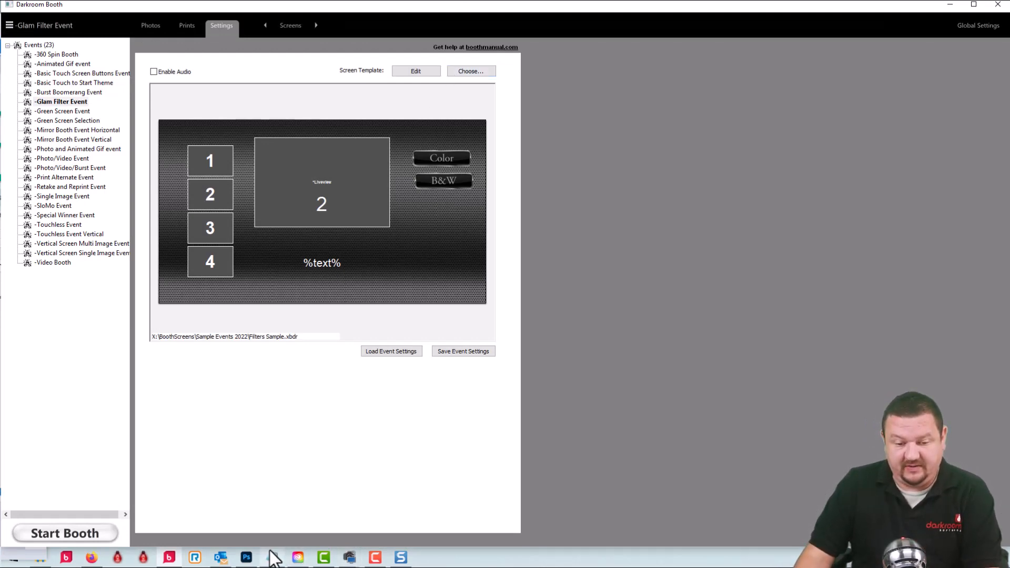
Switch to the Filters folder in File Explorer, duplicate BW Beauty - heavy.json, and rename the copy with the owner's first name followed by "Glam"
mouse_move(271, 556)
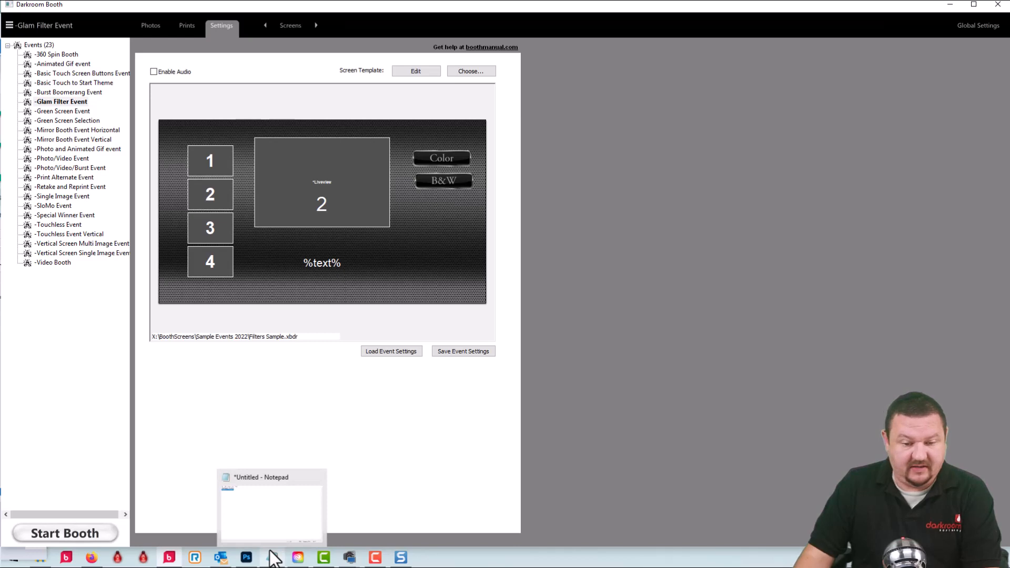
left_click(40, 555)
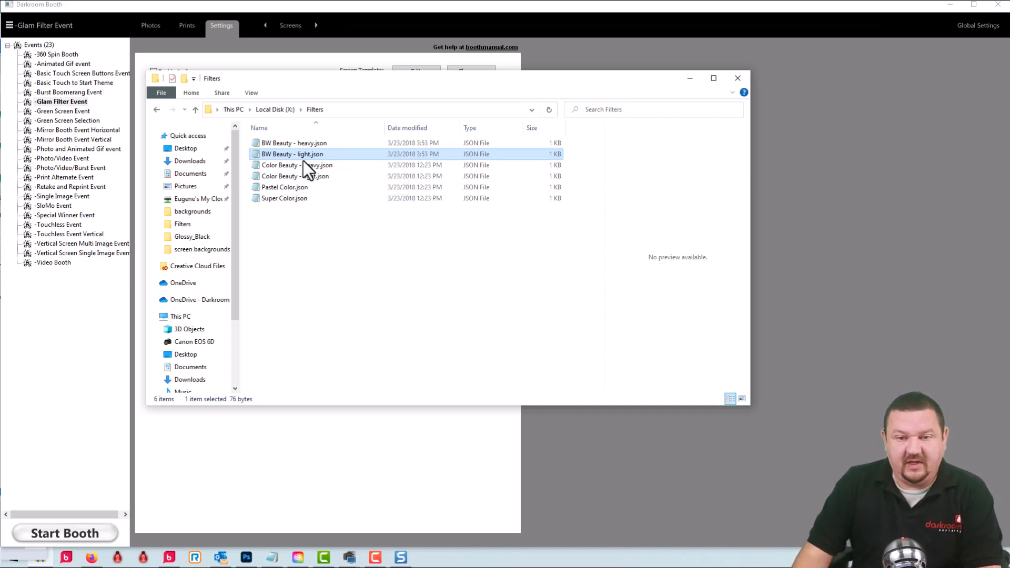
left_click(286, 143)
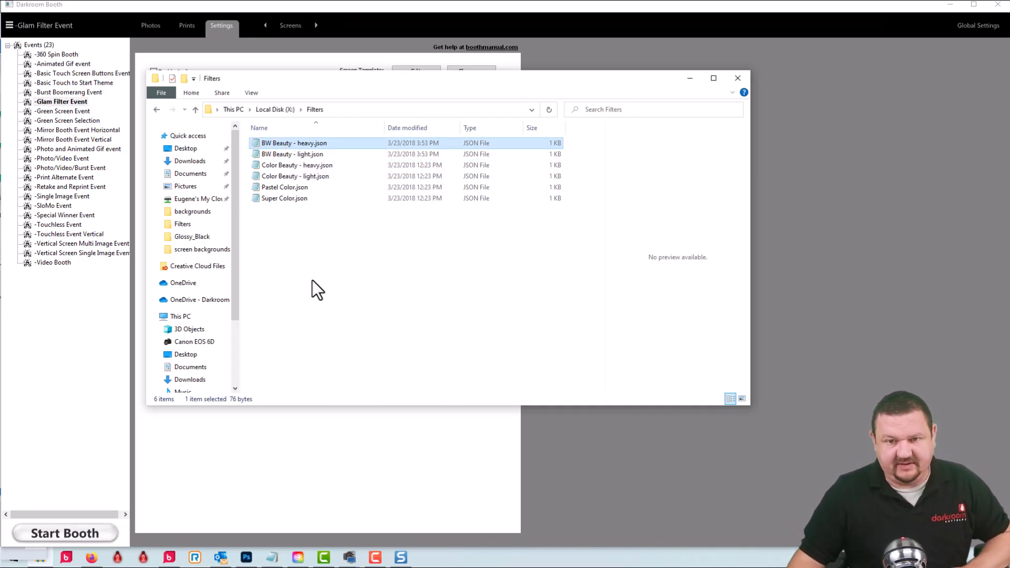
key("ctrl+v")
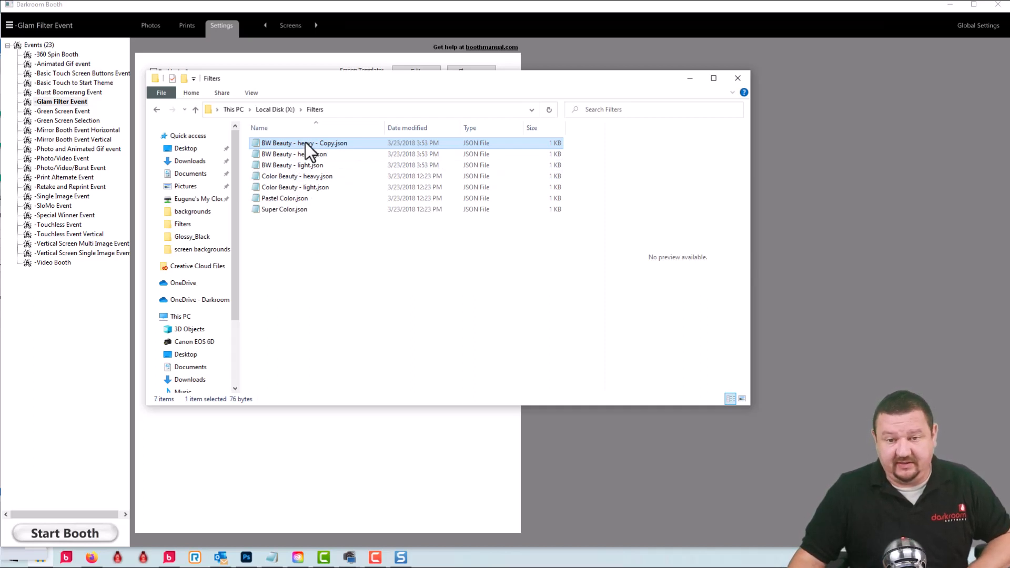
key("F2")
type("EugeneGlam")
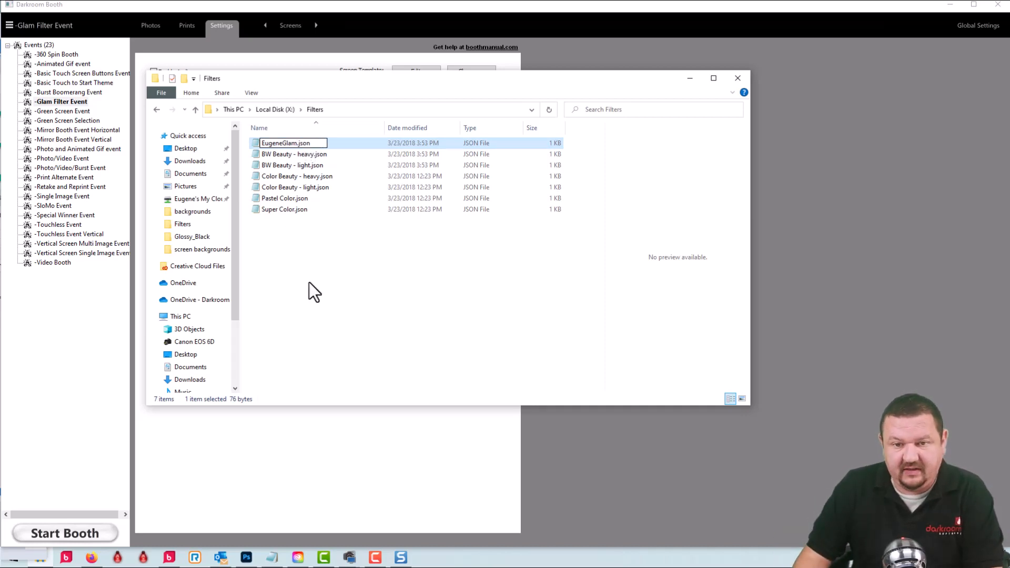
left_click(308, 282)
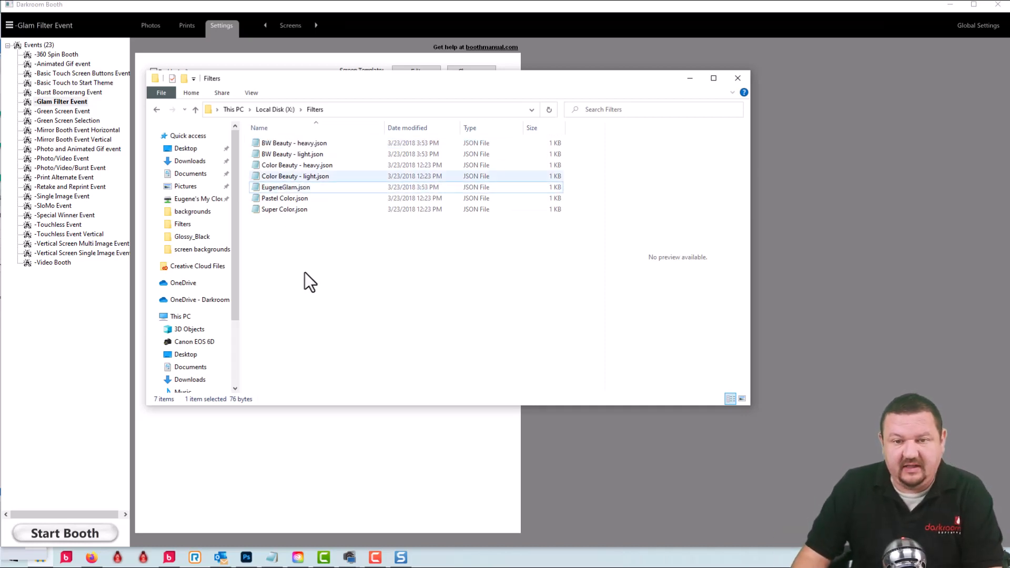
Open the new filter's JSON file in Notepad and set its Exposure value to 0.2
double_click(267, 188)
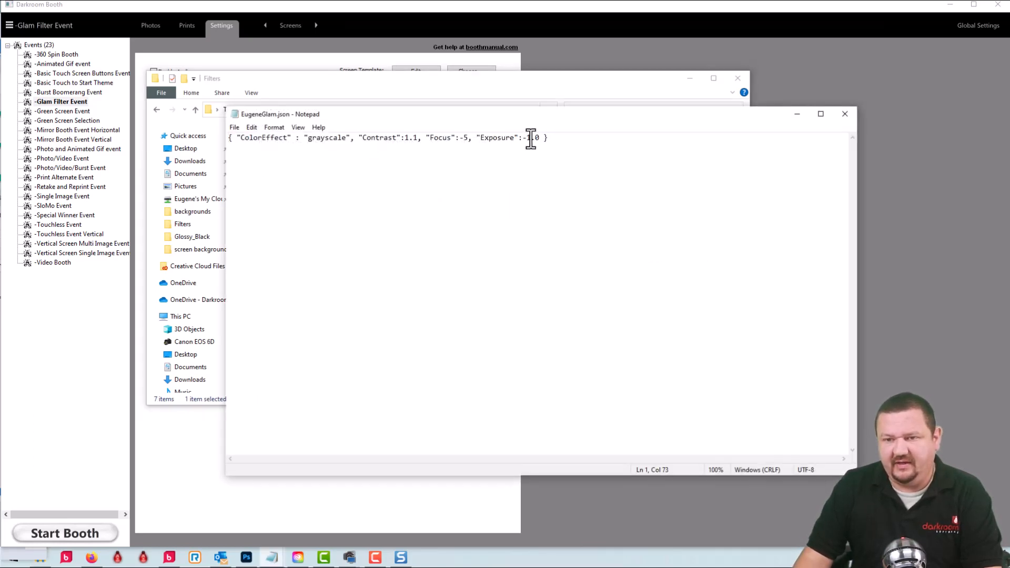
left_click_drag(529, 139, 524, 138)
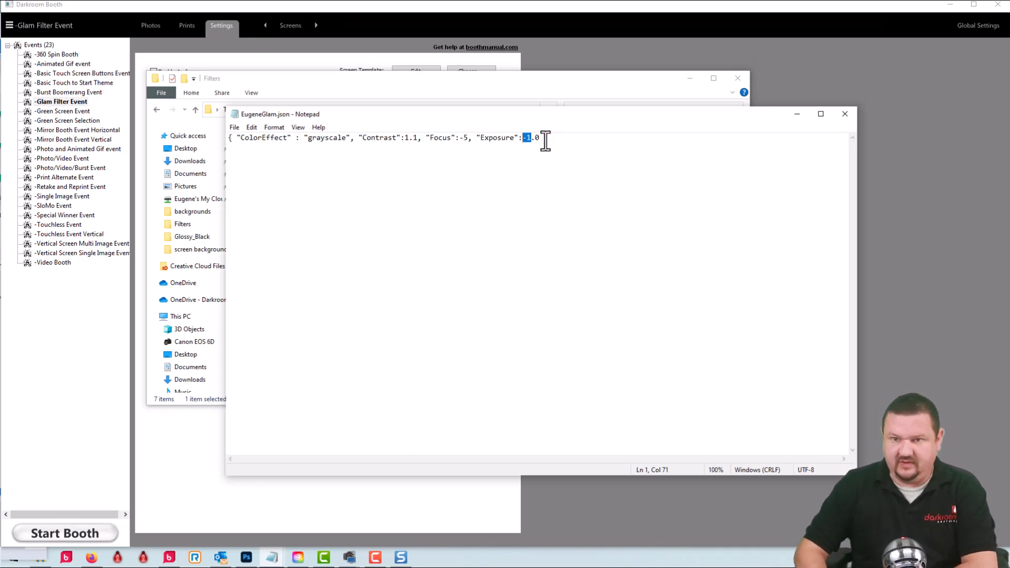
type("0")
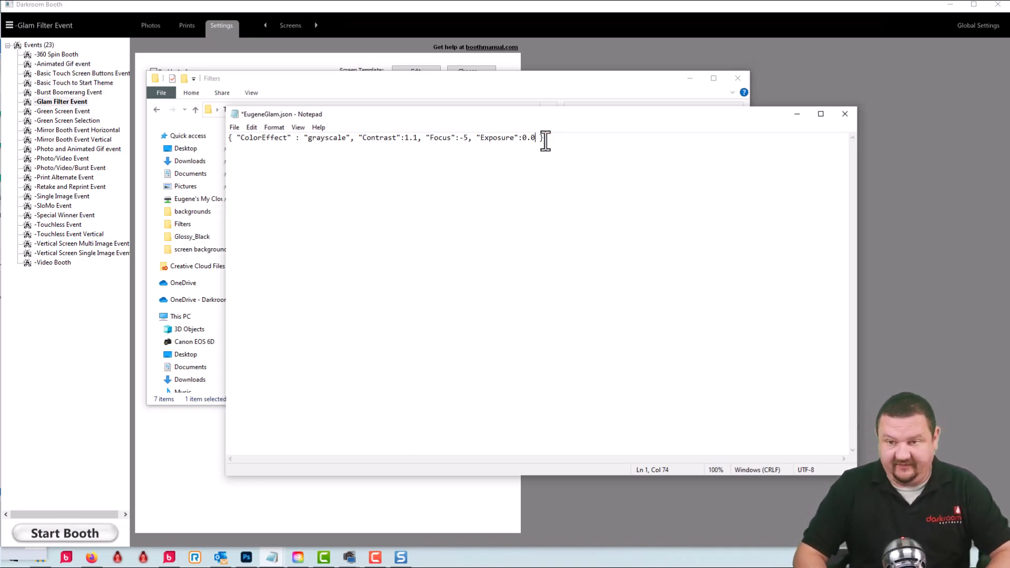
key("BackSpace")
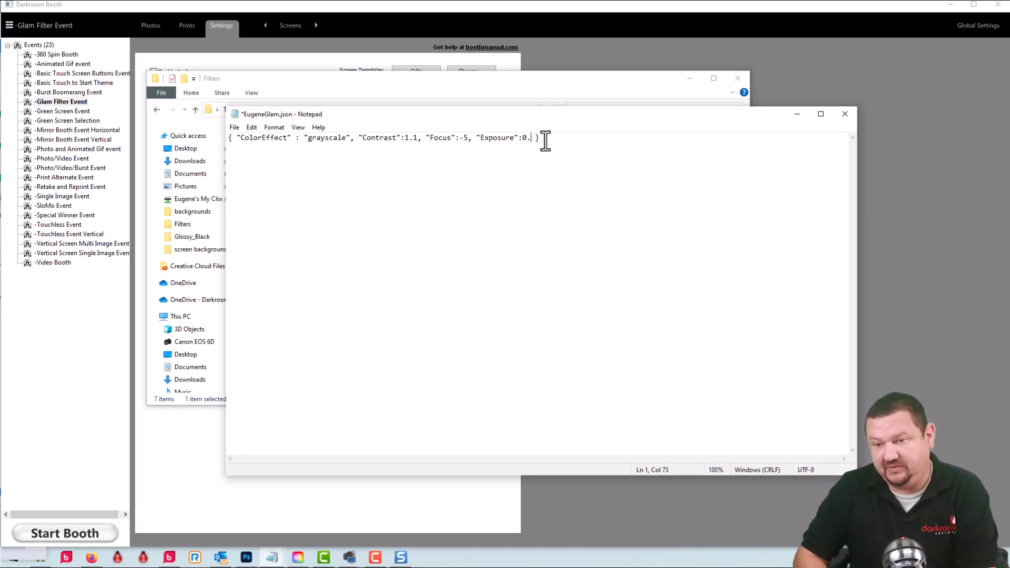
type("2")
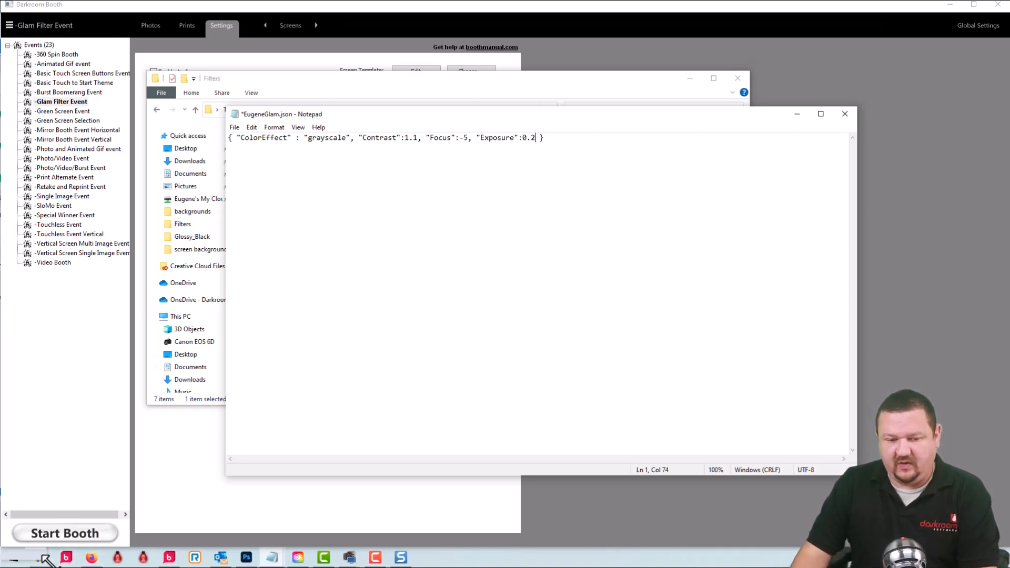
Switch to Firefox to review the possible filter attributes and value ranges in the user-created filters article, then return to Notepad
mouse_move(91, 562)
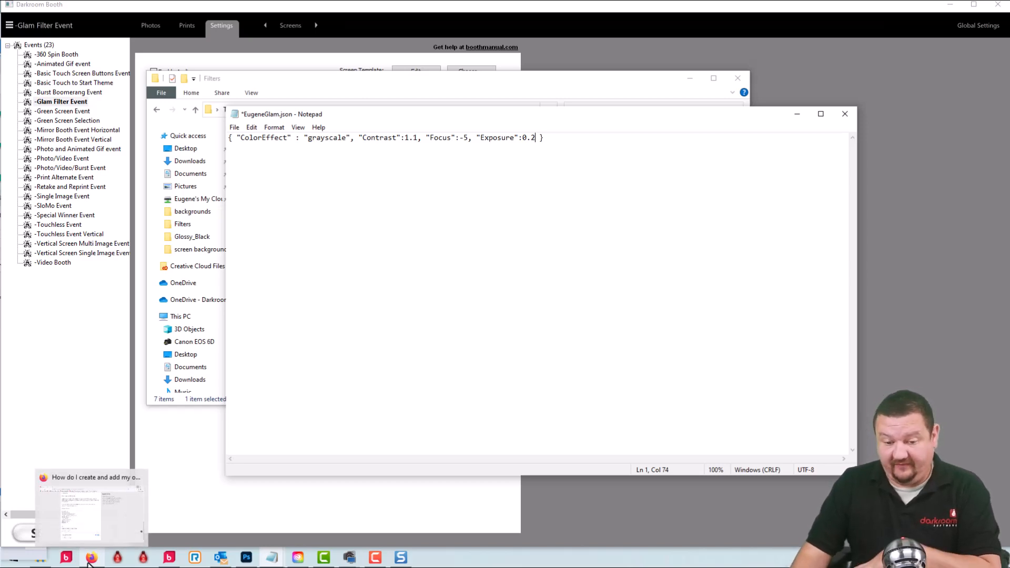
left_click(89, 561)
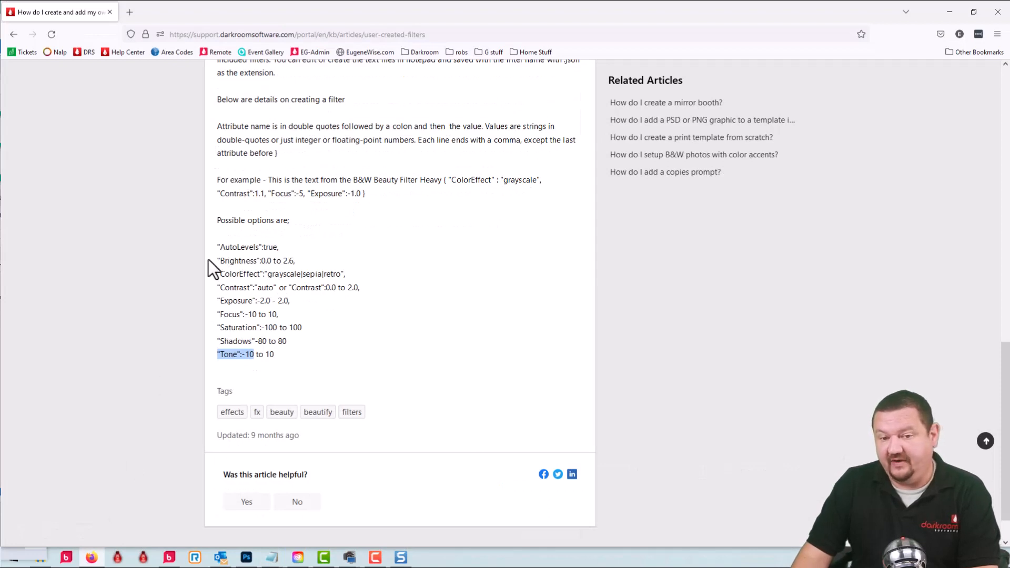
left_click_drag(225, 219, 296, 219)
left_click_drag(231, 251, 271, 356)
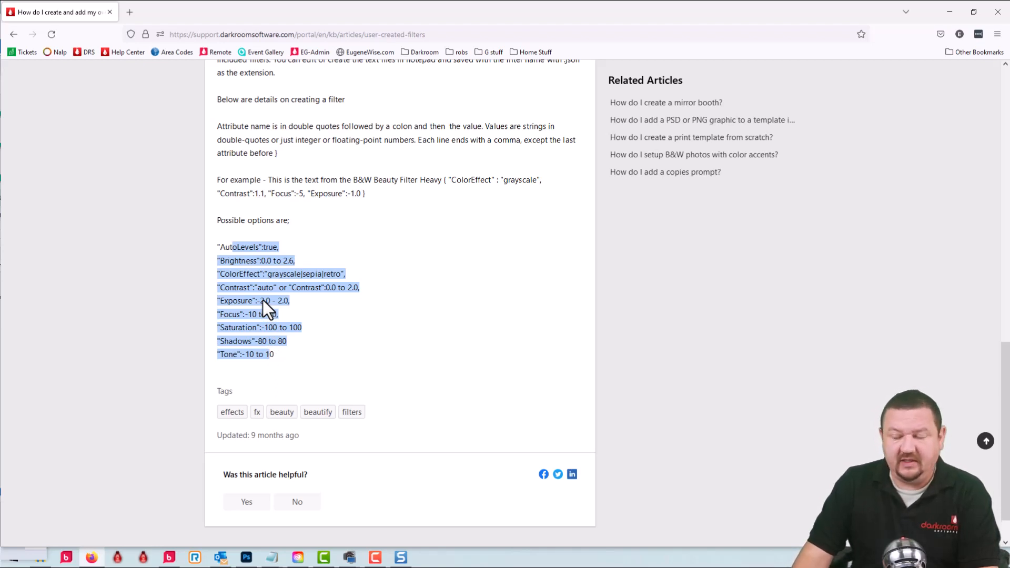
left_click(950, 11)
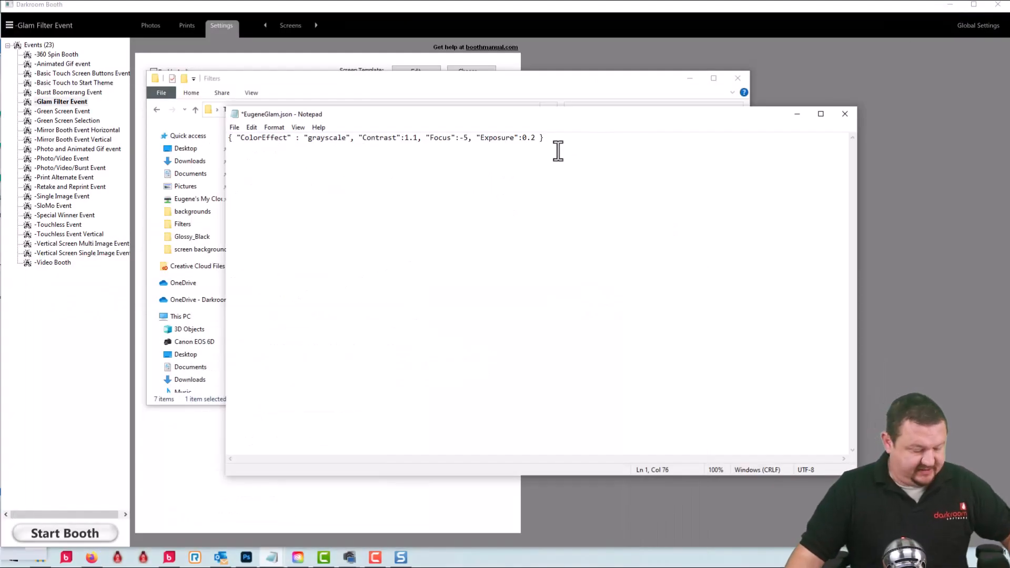
Save the filter file, return to Darkroom Booth, and open the Filters Sample screen template for editing
key("ctrl+s")
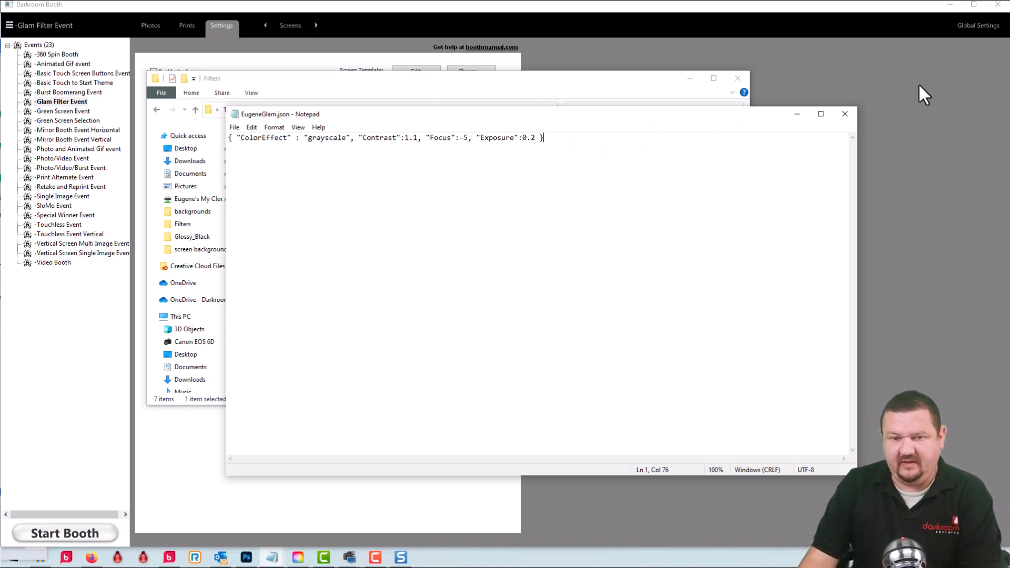
left_click(80, 533)
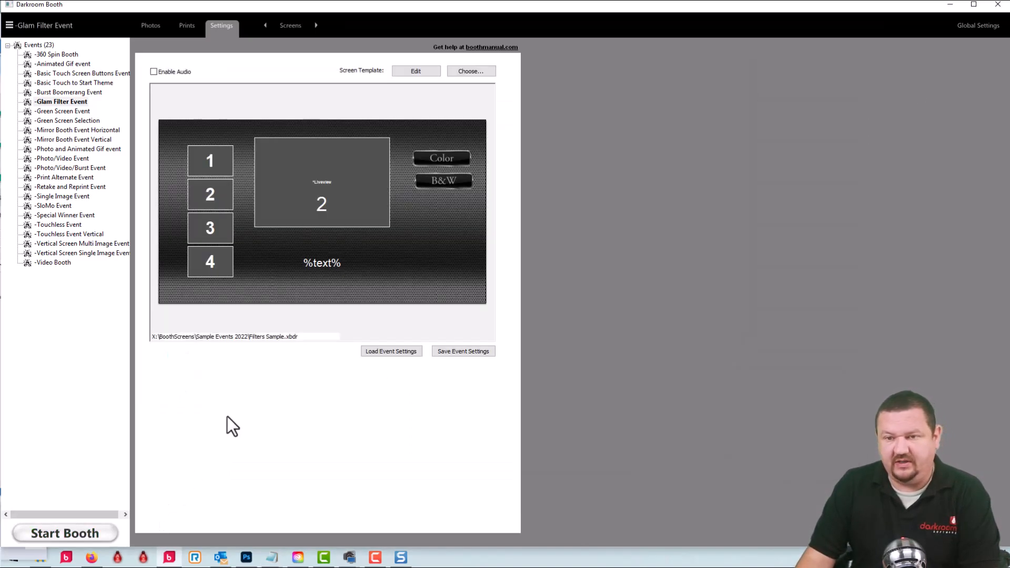
left_click(471, 71)
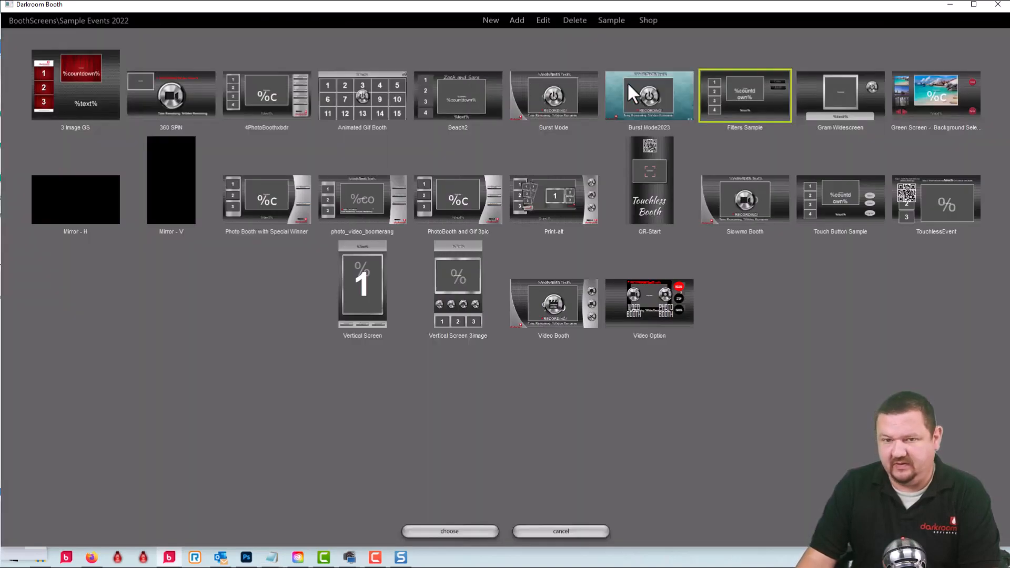
double_click(742, 92)
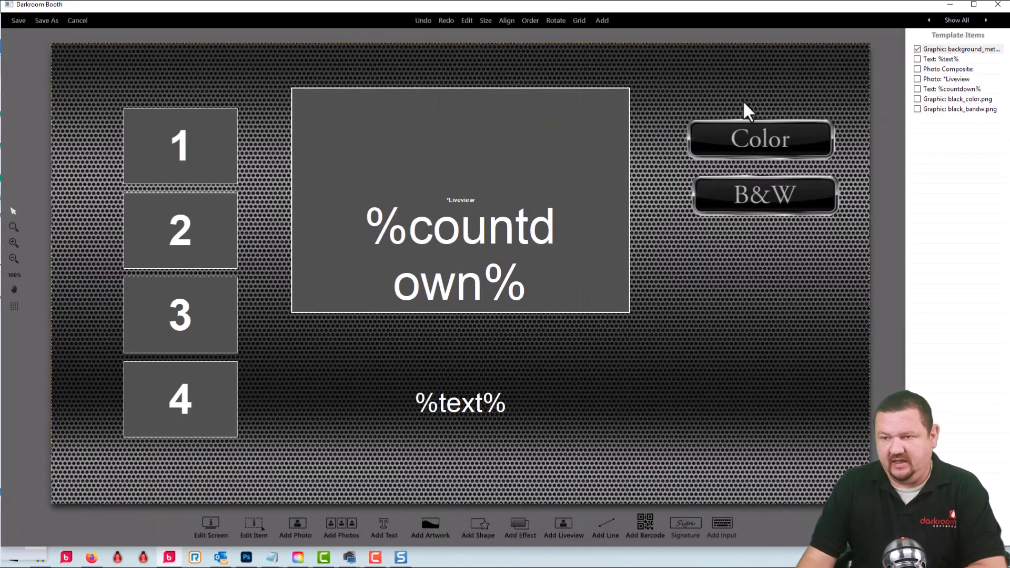
Delete the B&W button graphic from the screen template
left_click(742, 178)
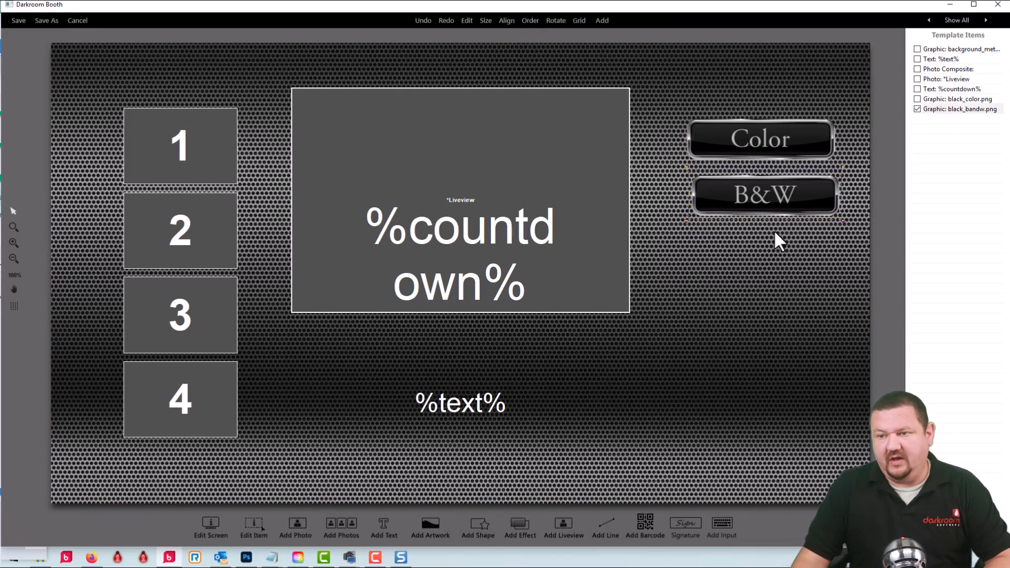
key("Delete")
key("Return")
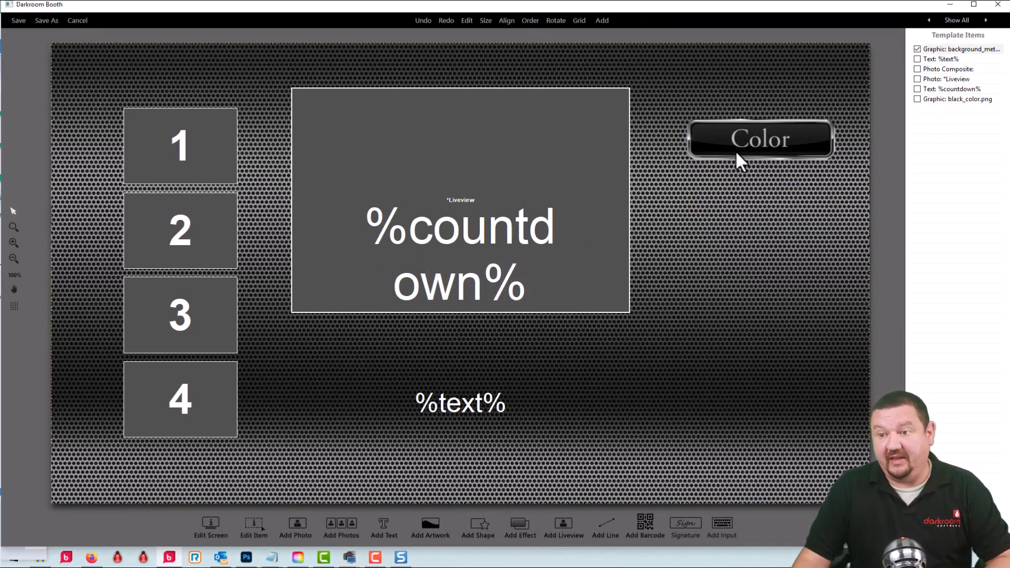
Replace the Color button's image with Black_Start.png from the Glossy_Black folder
left_click(736, 153)
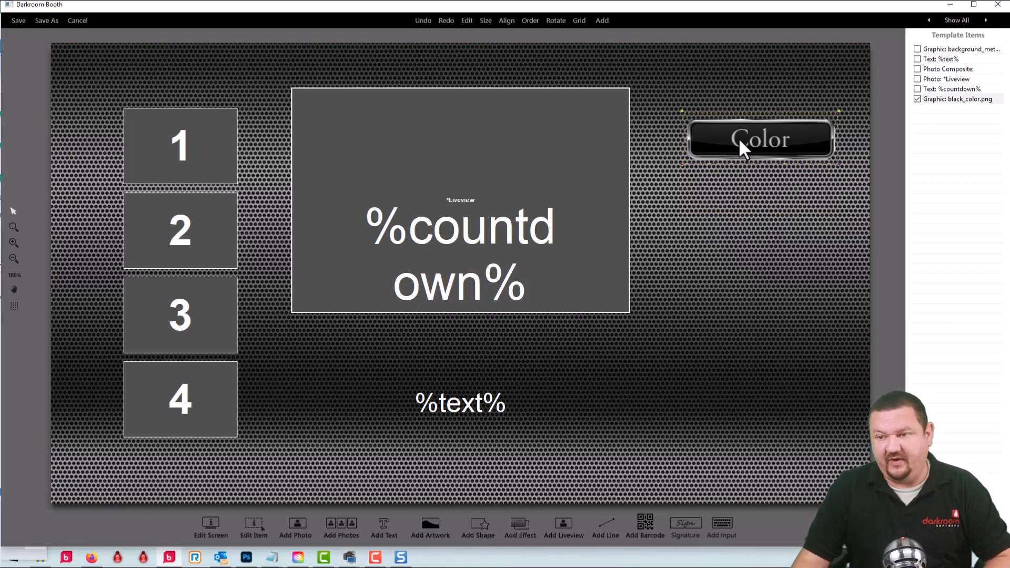
double_click(738, 138)
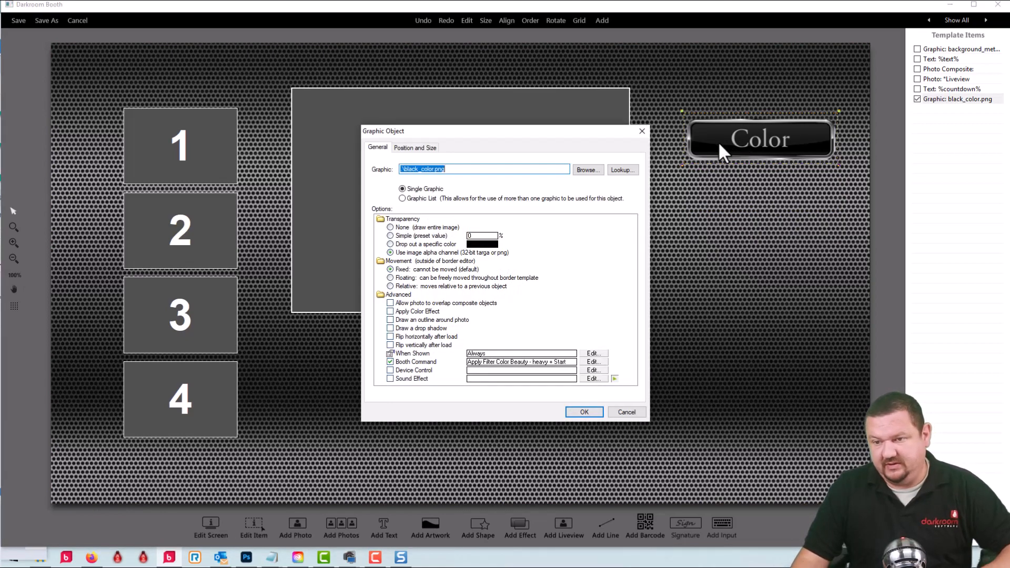
left_click(591, 171)
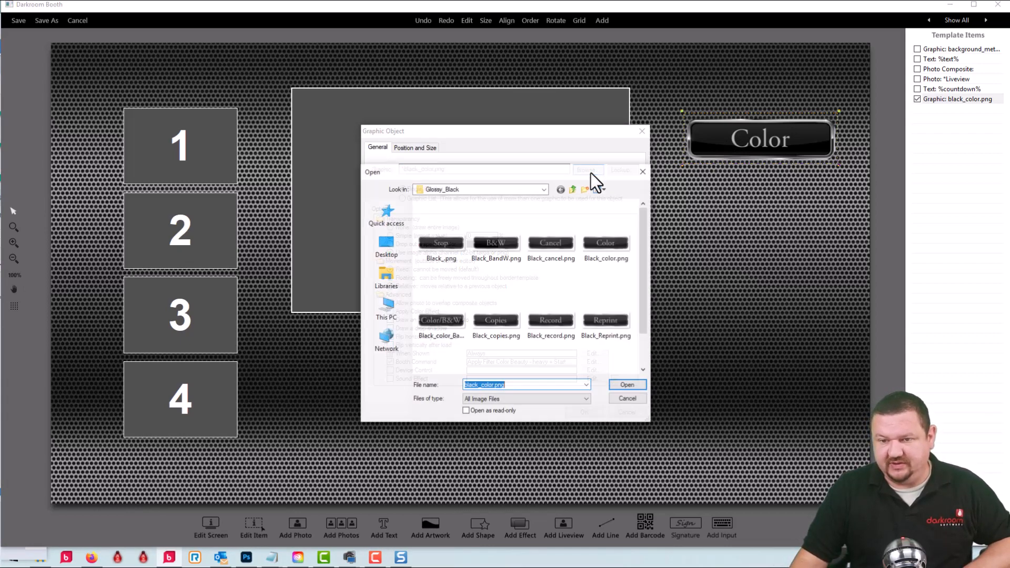
scroll(551, 306, "down", 1)
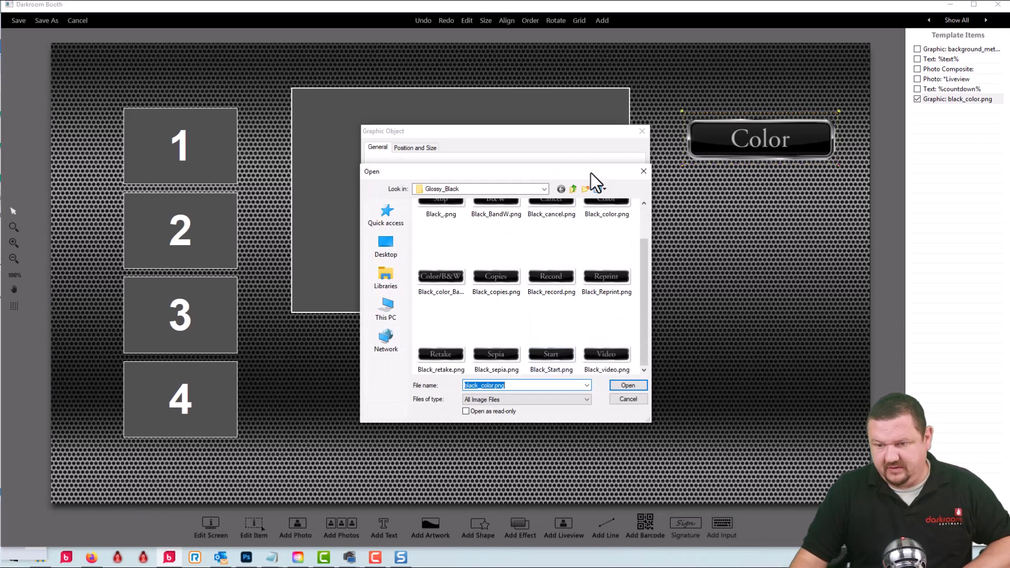
left_click(556, 353)
left_click(623, 385)
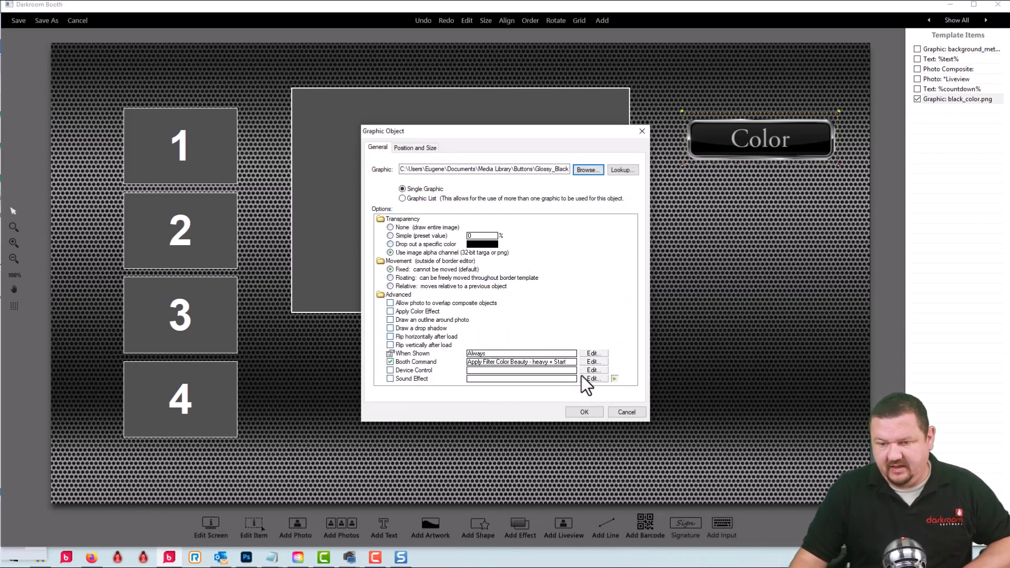
Set the Start button's Apply Filter command to the custom Glam filter, accept the graphic's settings, and save the screen template
double_click(518, 363)
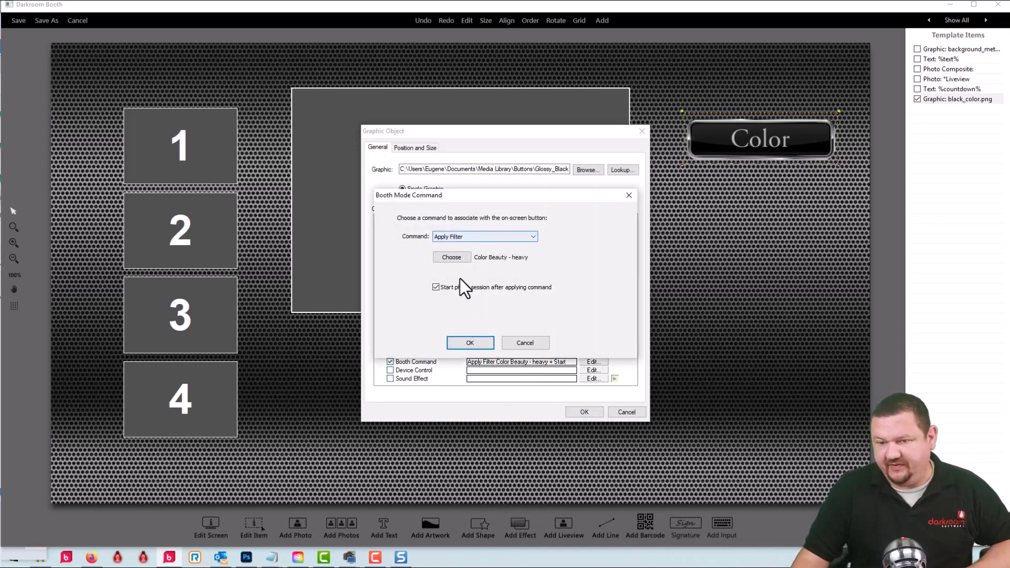
left_click(449, 262)
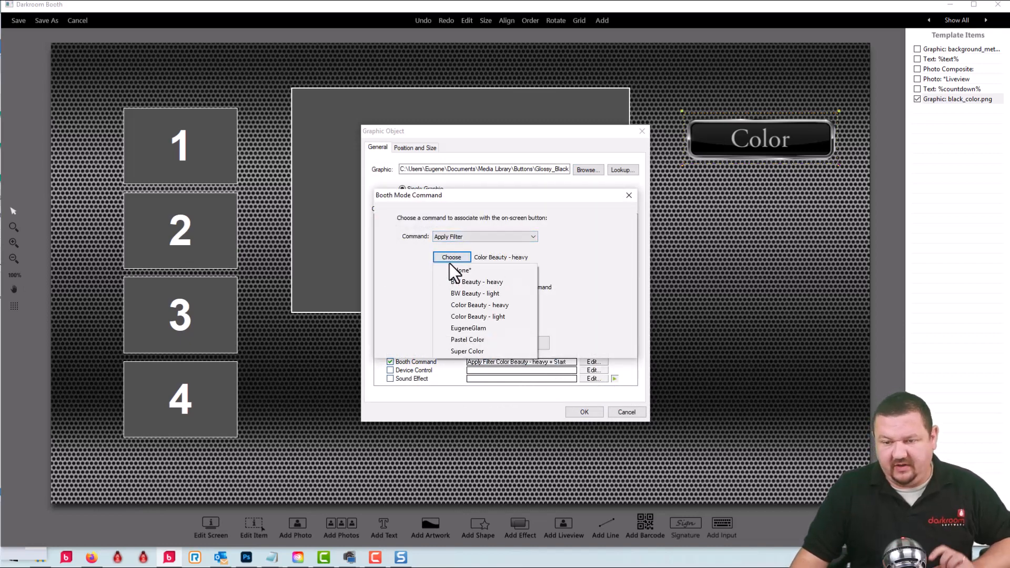
left_click(475, 330)
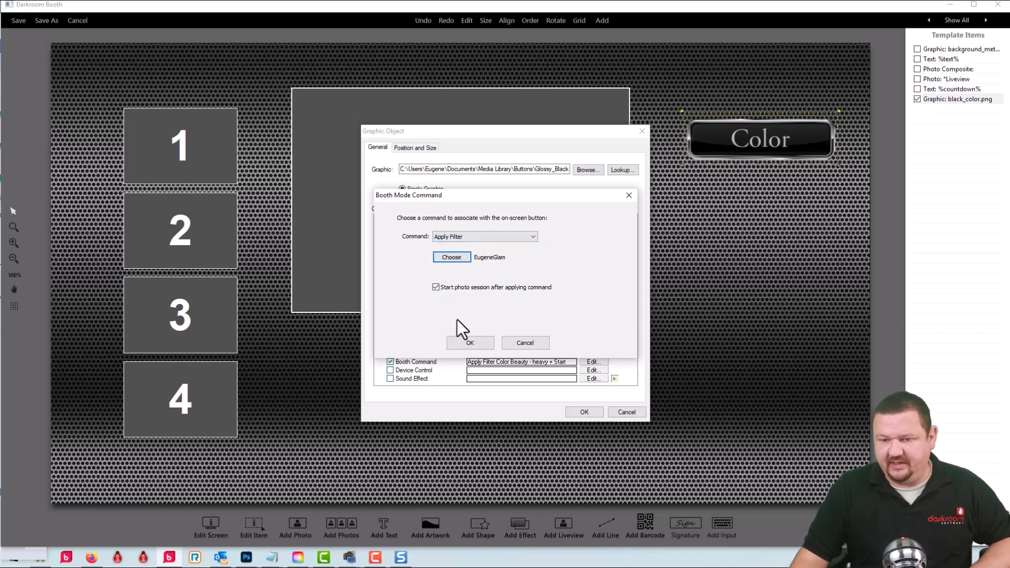
left_click(469, 344)
left_click(584, 412)
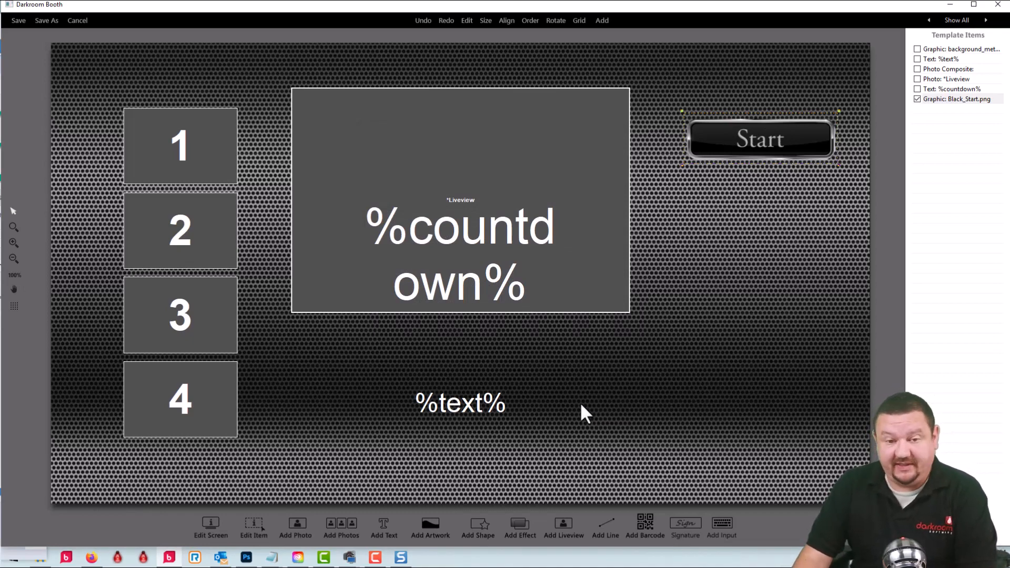
left_click(18, 20)
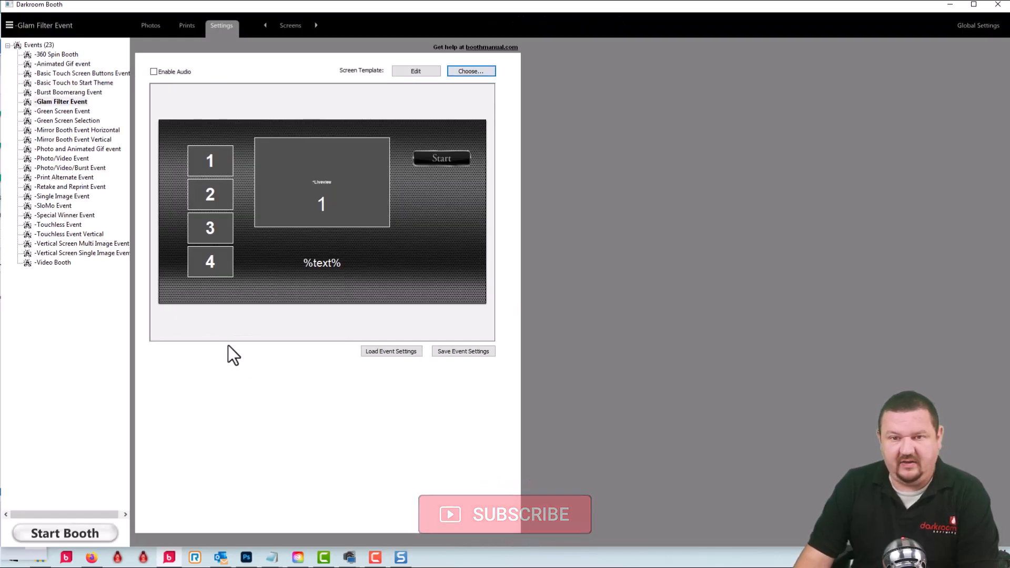
Launch the booth, run a full photo session with the on-screen Start button, and exit booth mode
left_click(64, 525)
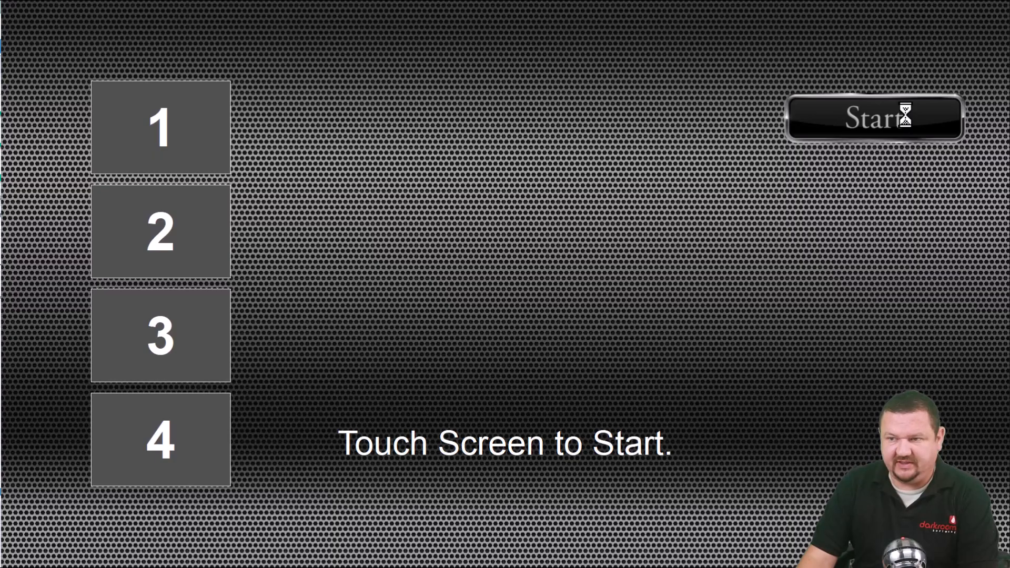
left_click(906, 116)
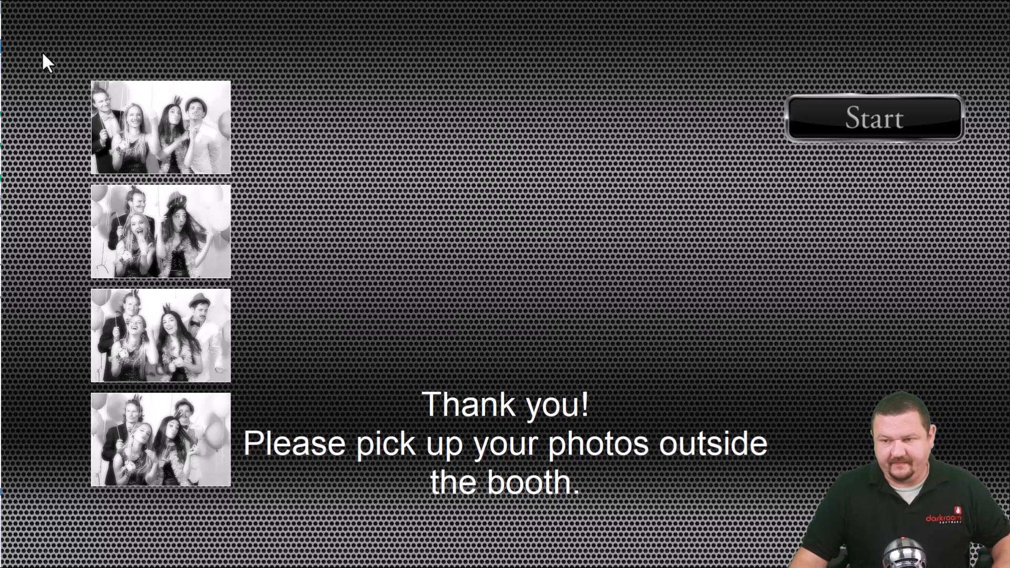
key("Escape")
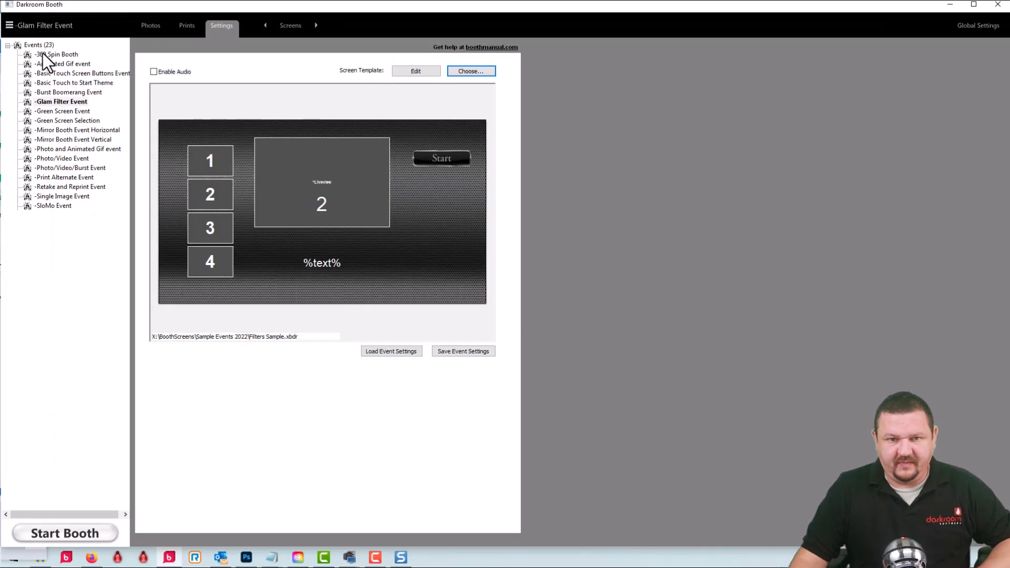
Open print 0004_1 of the Glam Filter Event for review, close it without changes, and open the newest print for comparison
left_click(192, 21)
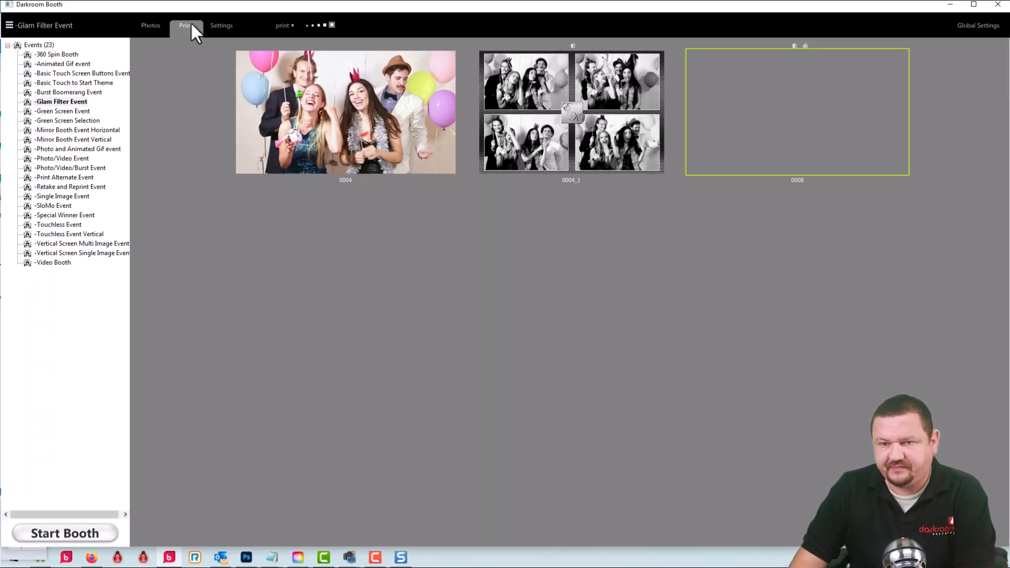
double_click(533, 146)
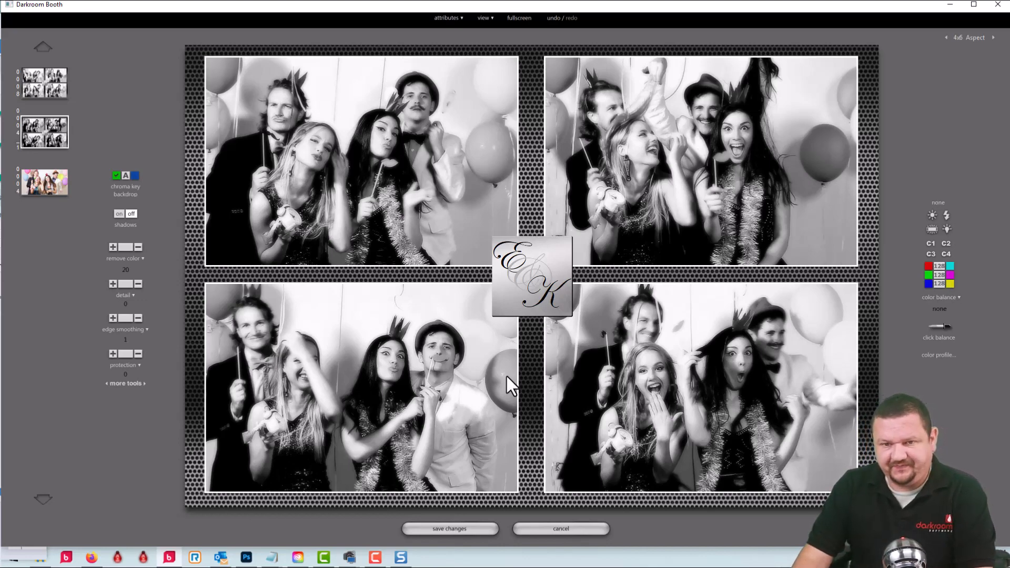
left_click(569, 526)
double_click(762, 99)
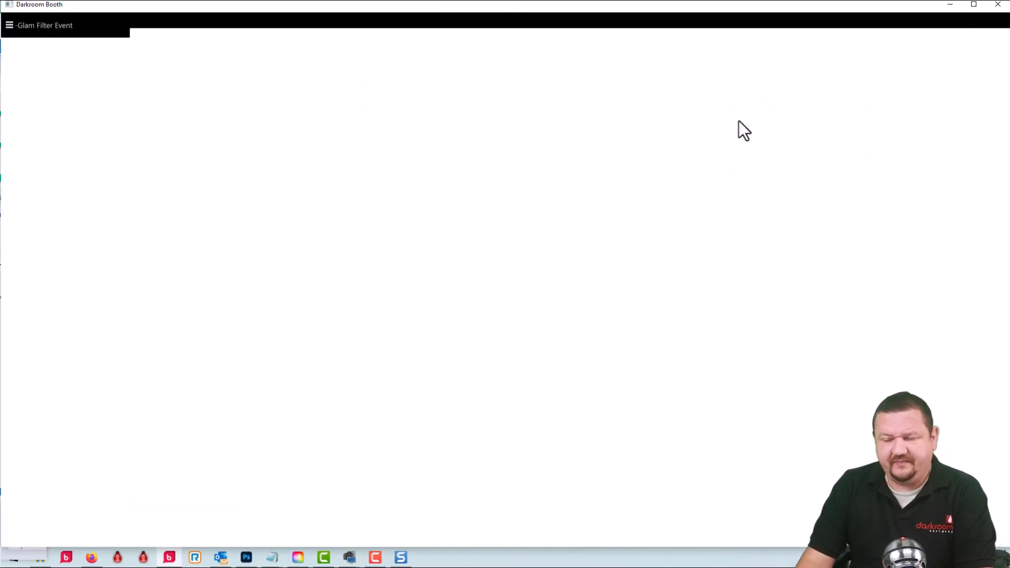